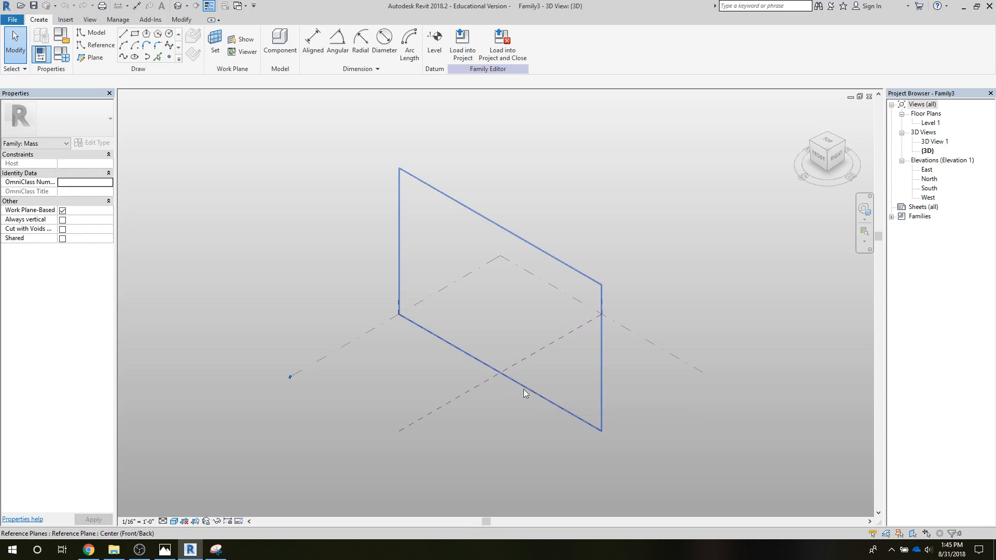
Step: Copy the Center (Left/Right) reference plane a short distance to its right side, parallel to the original
click(483, 382)
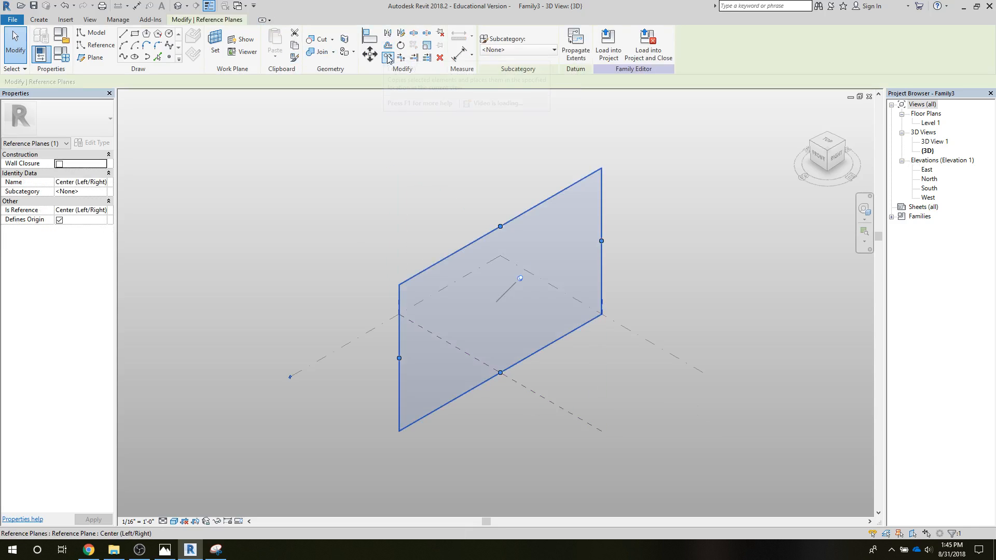
click(388, 57)
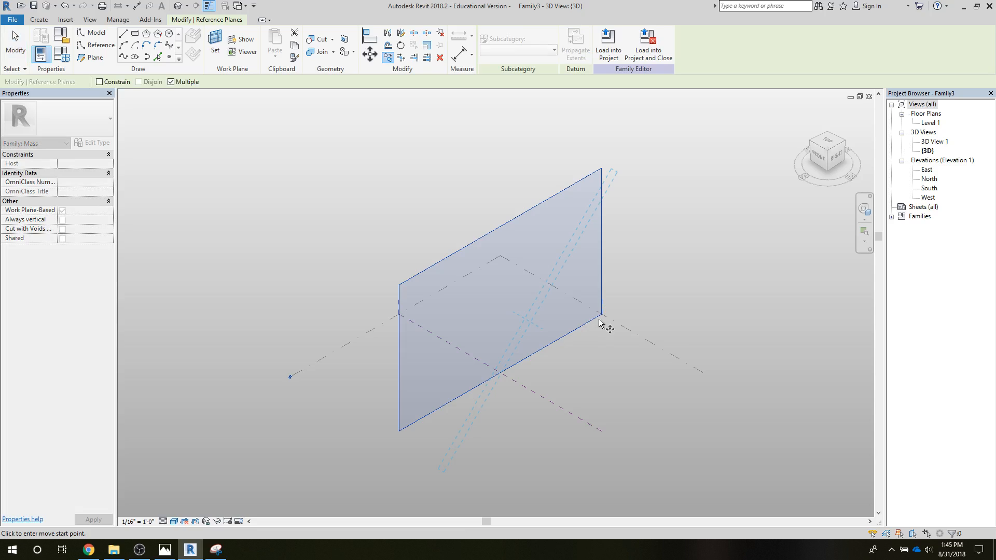
click(624, 336)
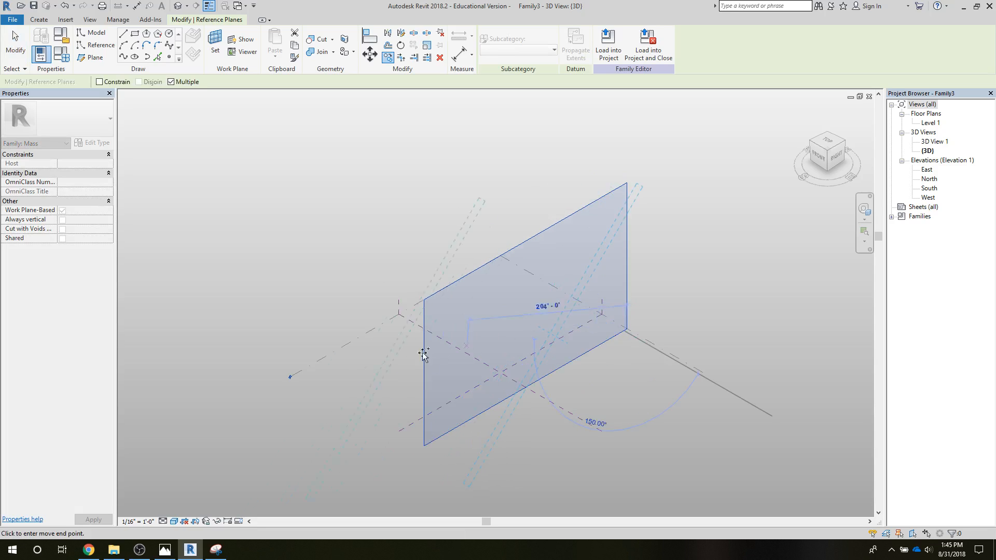
key(Escape)
key(Escape)
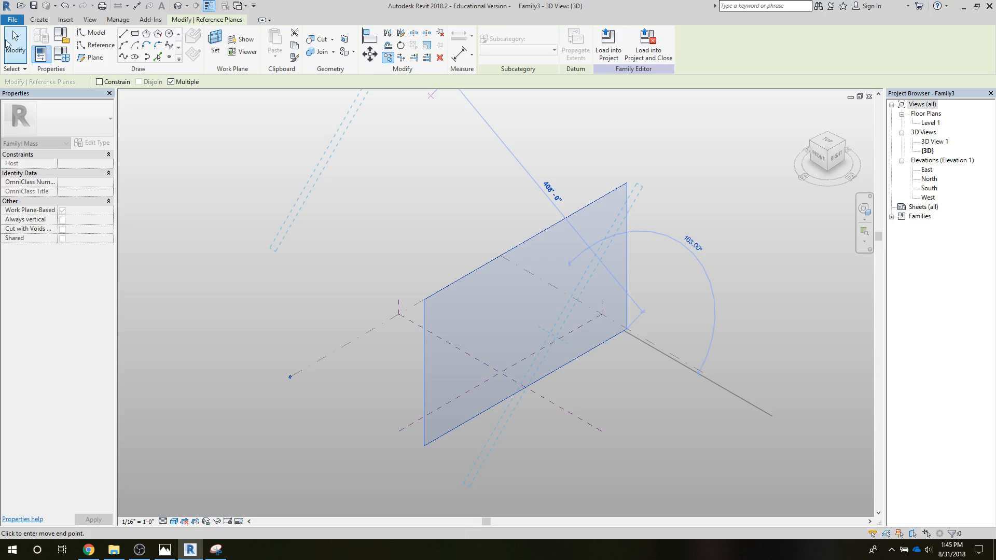
Step: Copy the offset reference plane 80' back across the Center (Left/Right) plane to its other side
click(567, 369)
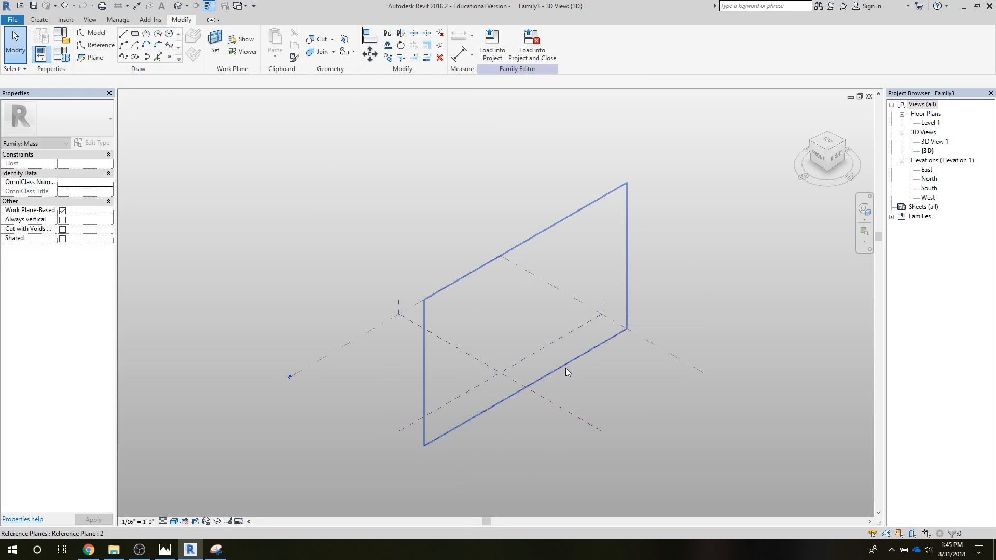
click(388, 58)
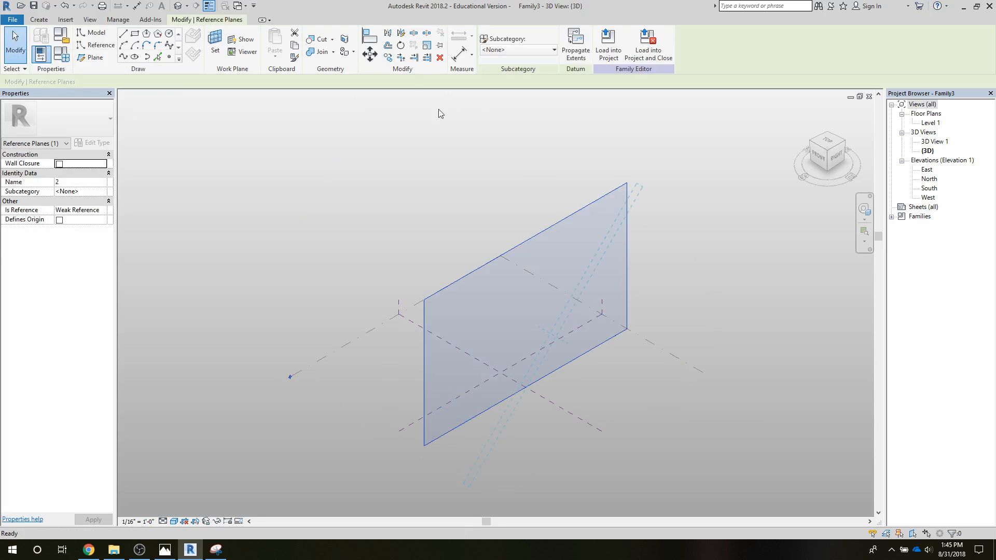
click(625, 331)
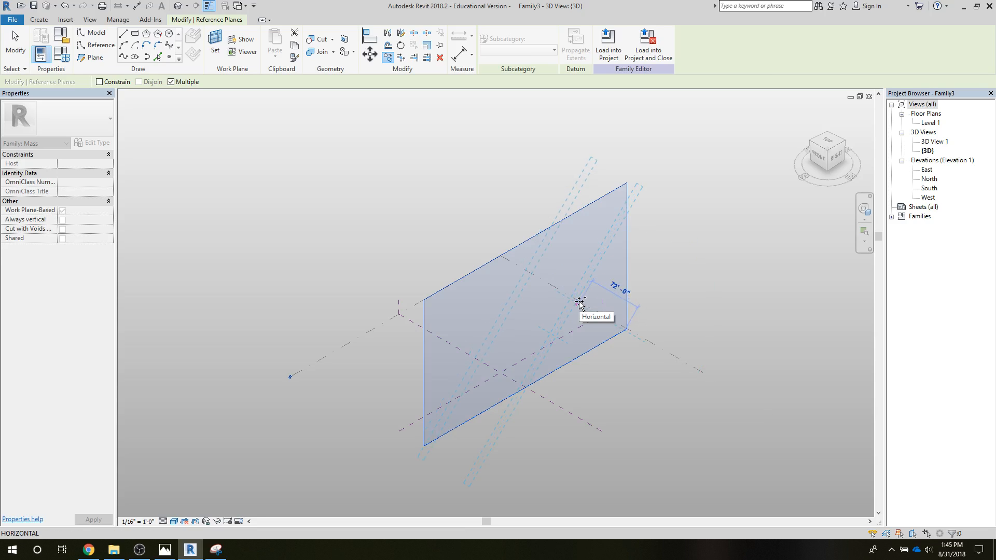
text(80)
key(Return)
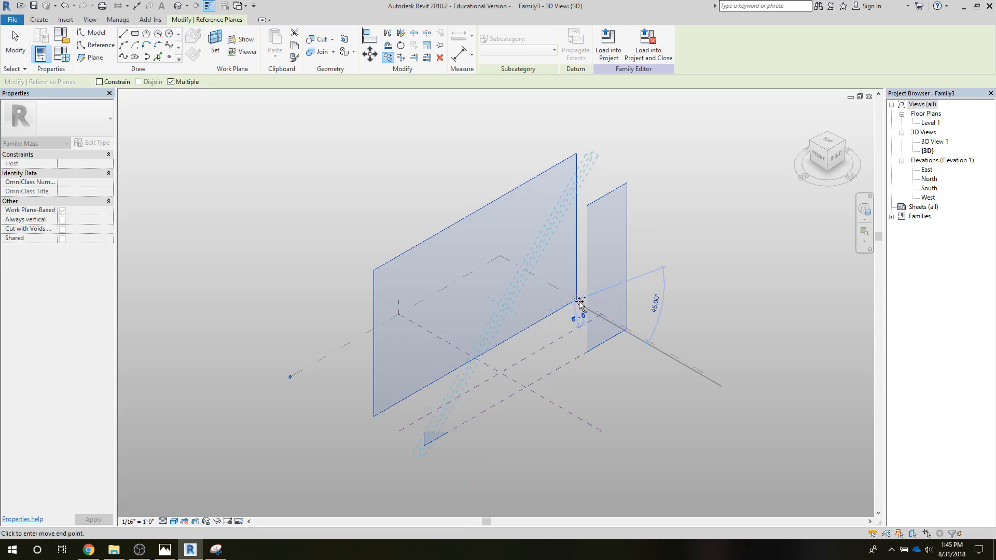
key(Escape)
key(Escape)
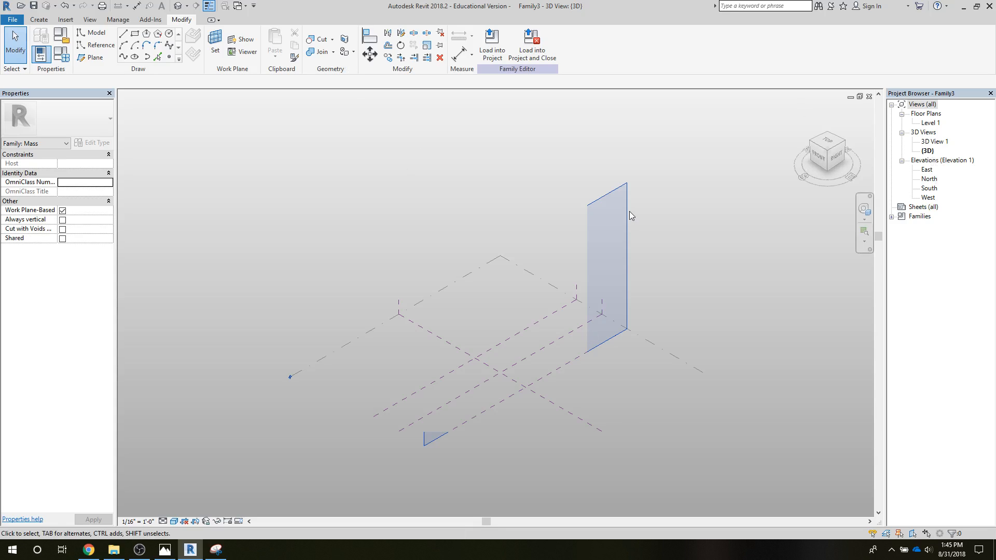
Step: Set the work plane to the offset reference plane on the right side of the Center (Left/Right) plane
scroll(476, 189, down, 2)
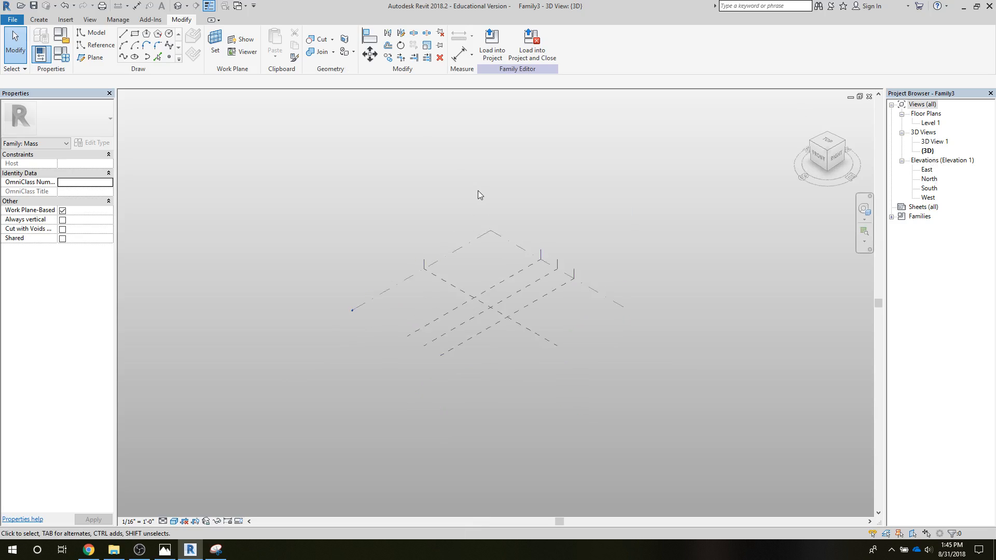
scroll(477, 191, up, 1)
click(215, 41)
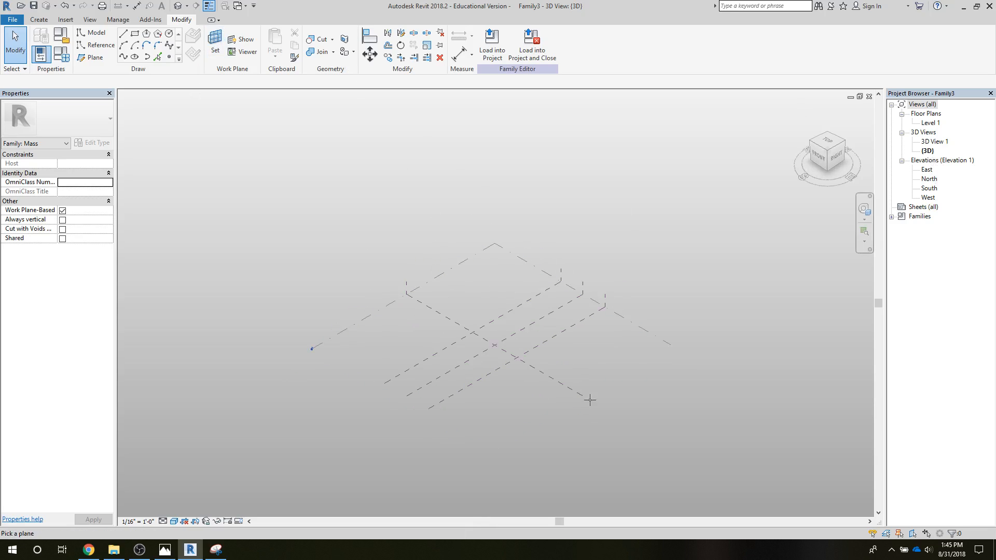
click(544, 344)
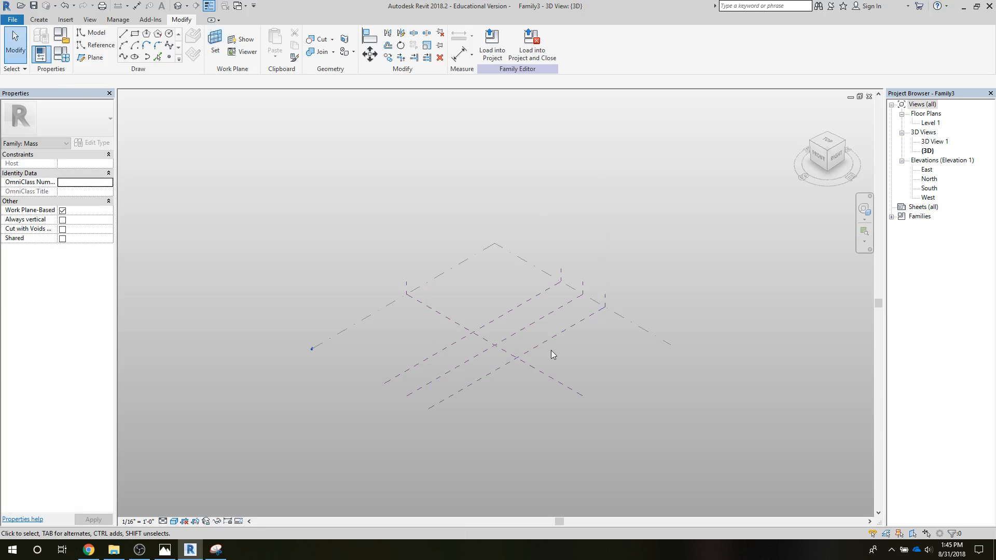
Step: Open the South elevation and copy Level 1 upward by 16' with multiple copies enabled
double_click(929, 188)
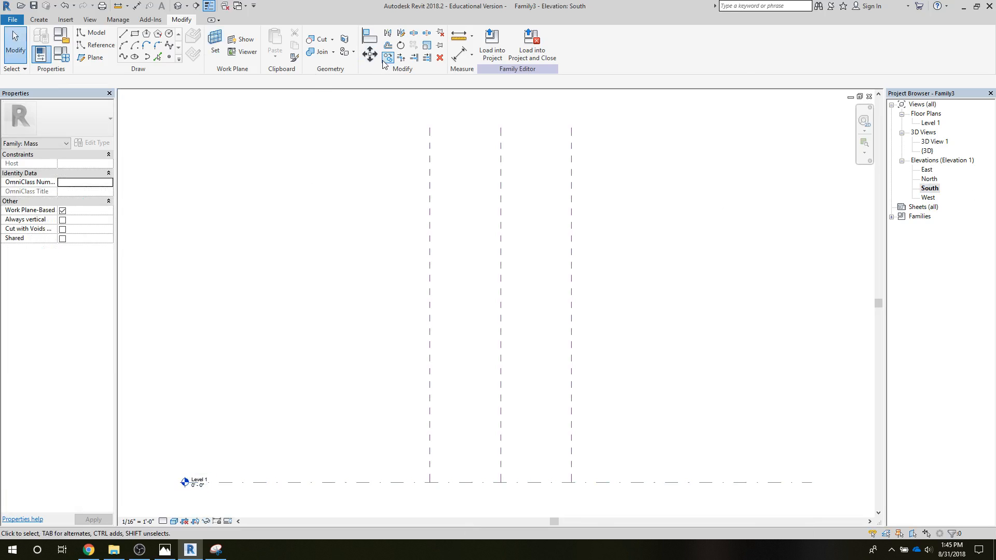
click(279, 482)
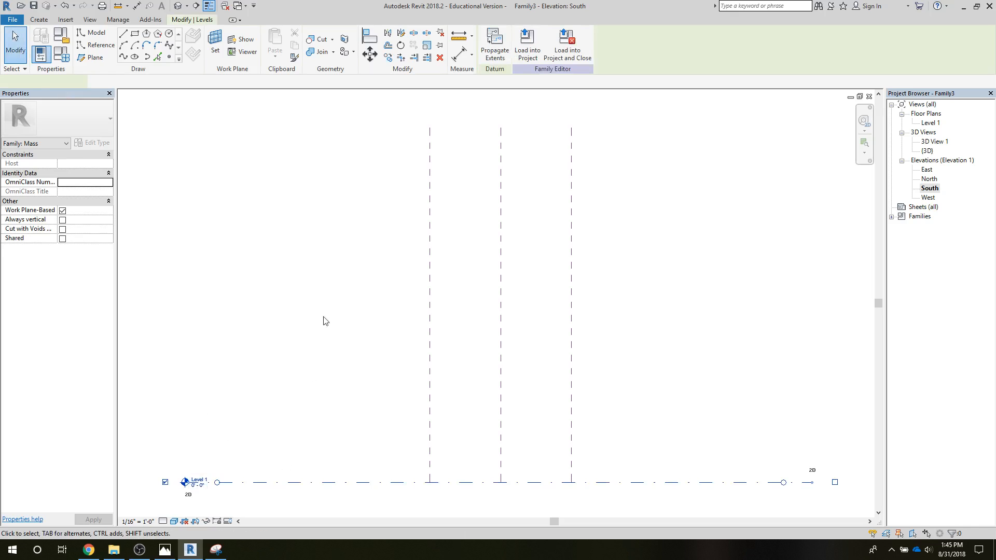
click(388, 57)
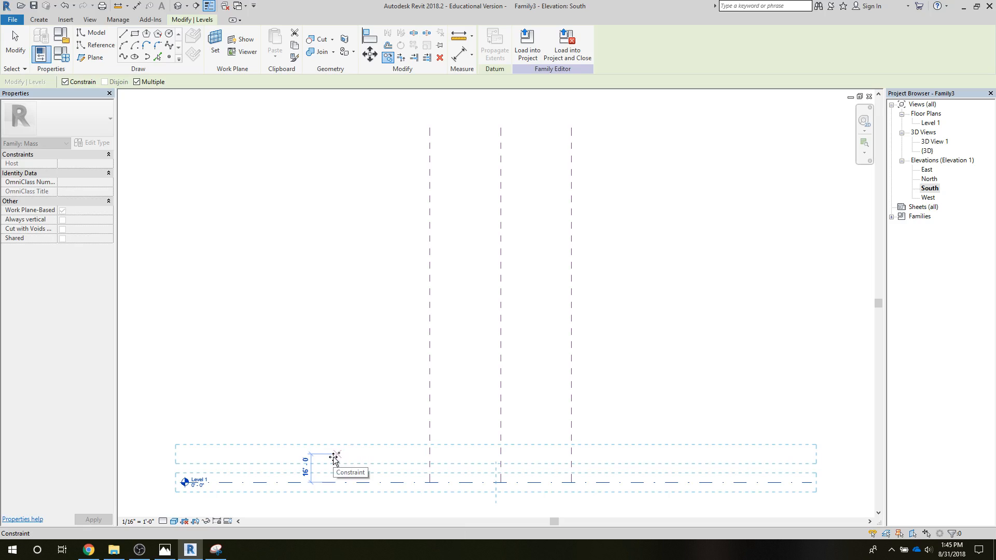
click(335, 458)
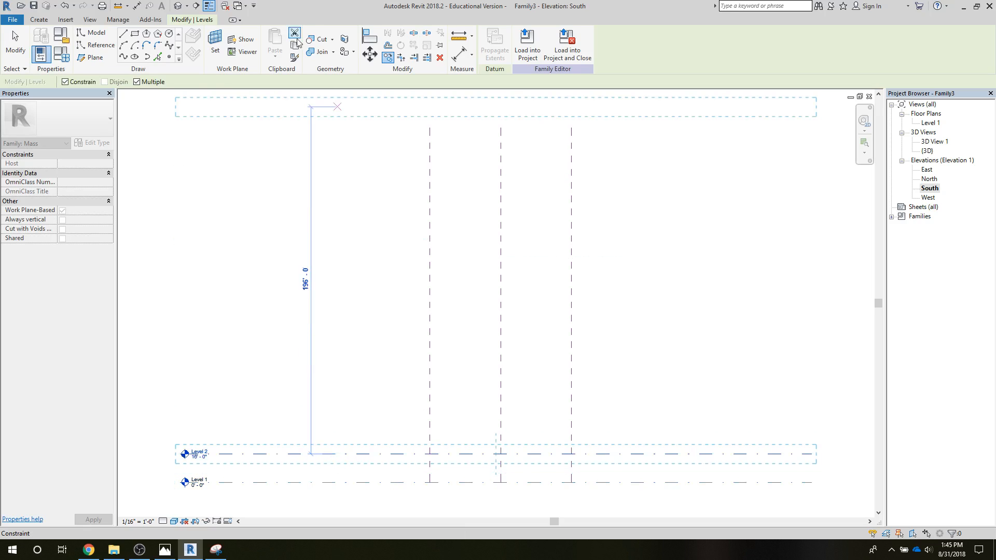
Step: Copy Level 2 upward five times at 10' spacing to add the upper levels
click(388, 58)
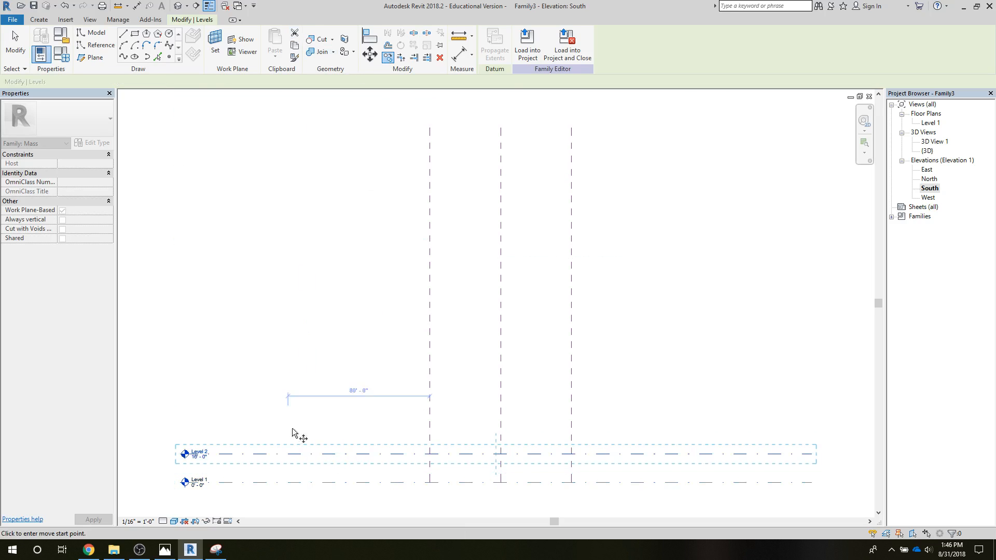
click(304, 455)
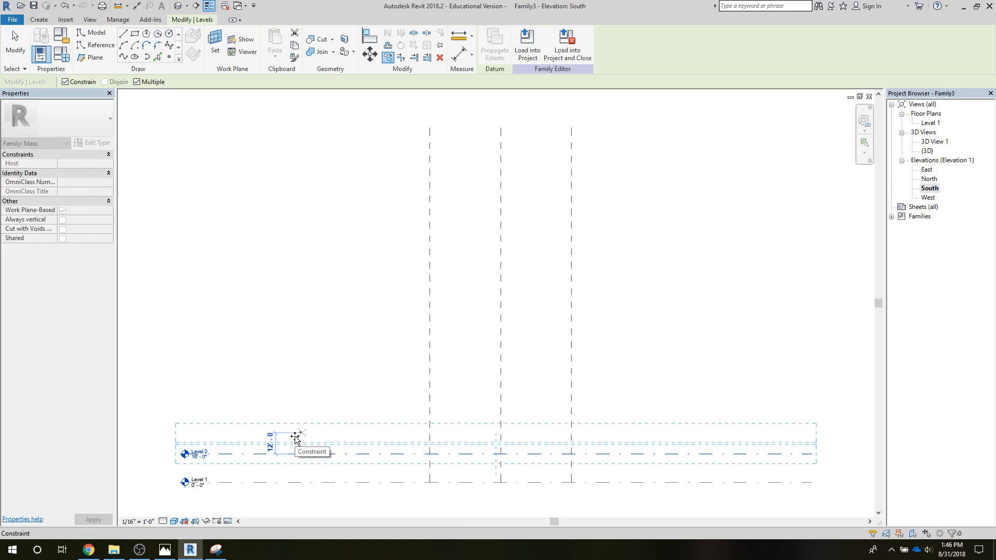
scroll(296, 437, up, 4)
click(295, 437)
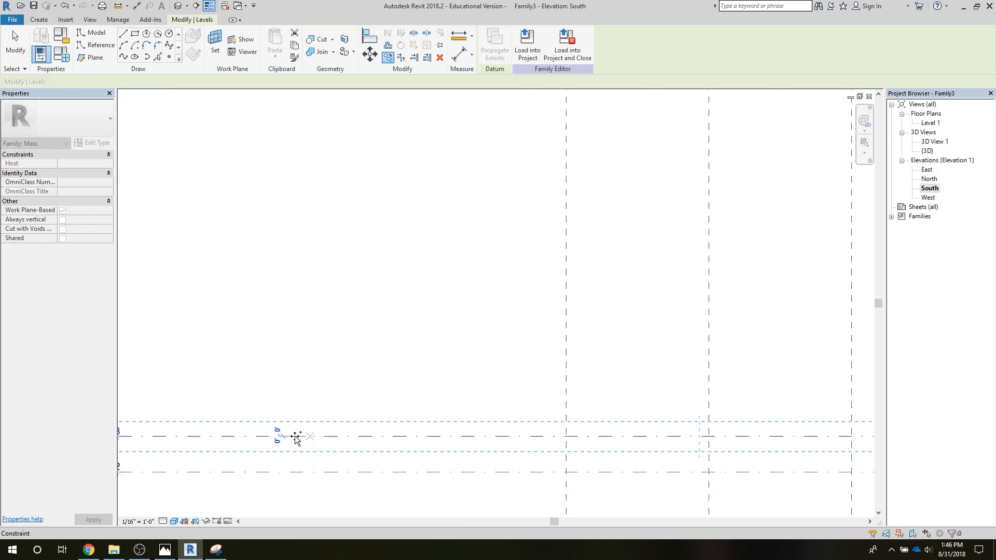
click(305, 401)
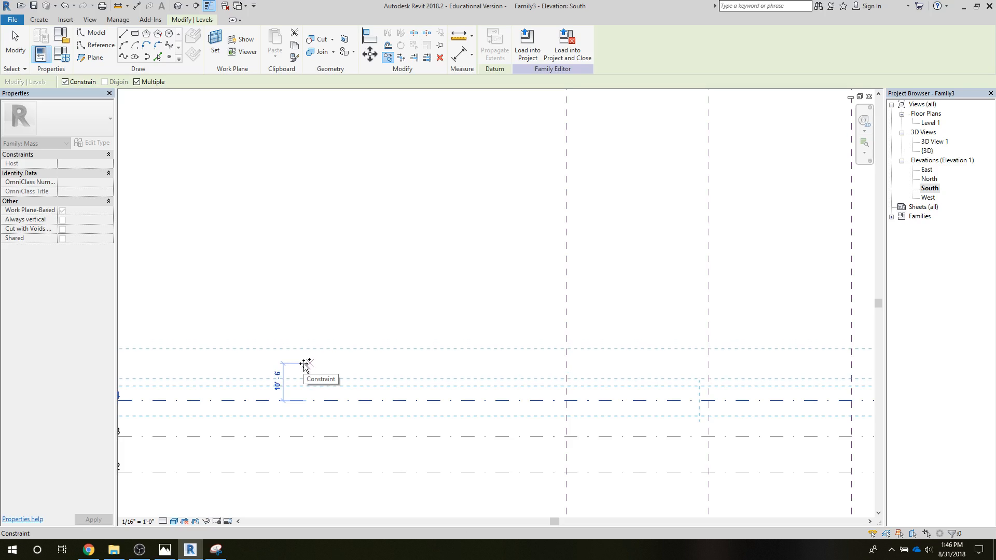
click(303, 364)
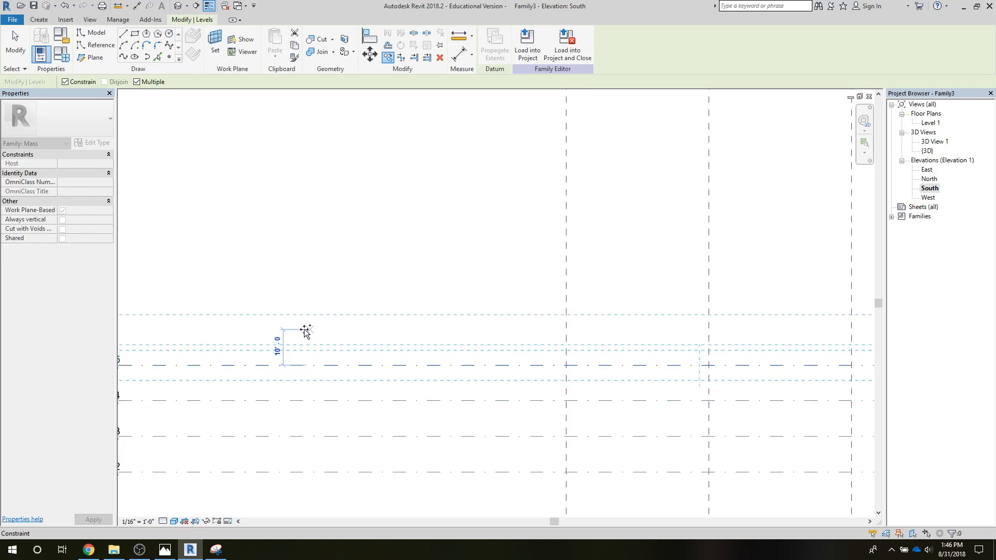
click(306, 332)
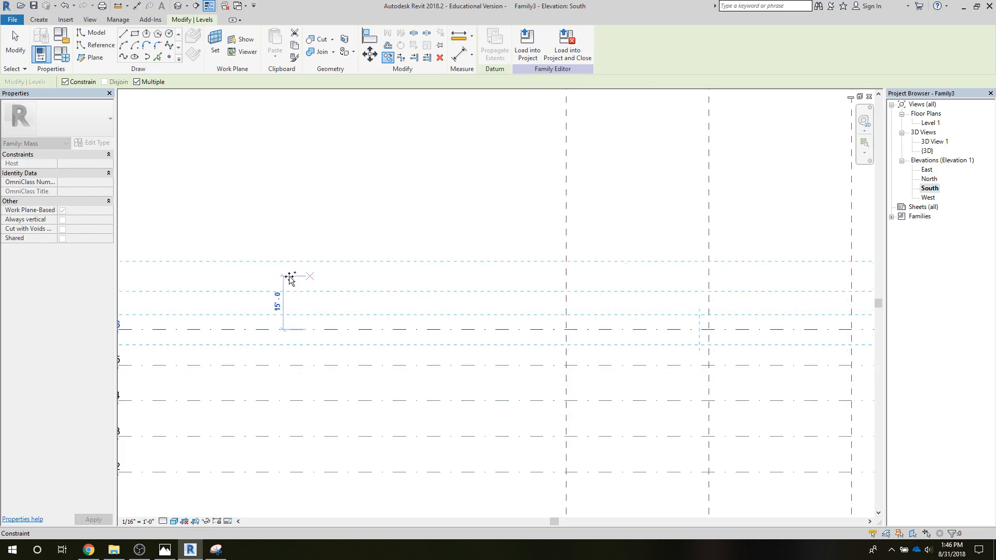
scroll(290, 278, down, 2)
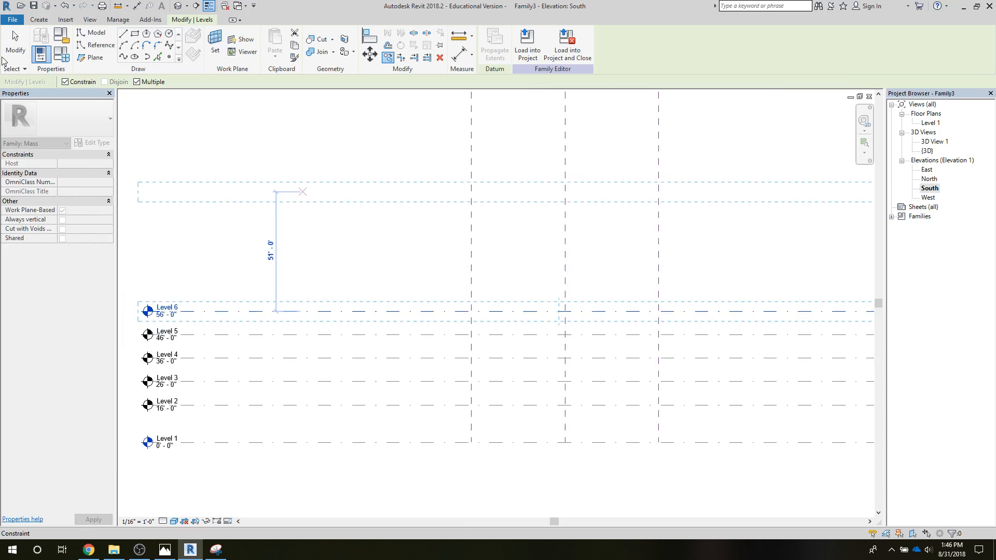
scroll(306, 291, up, 2)
click(303, 287)
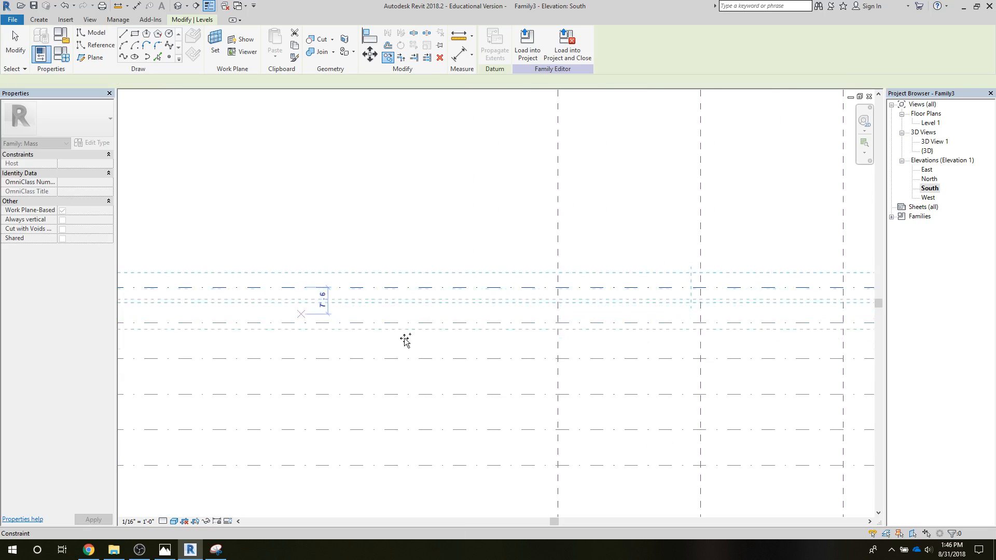
scroll(449, 384, down, 4)
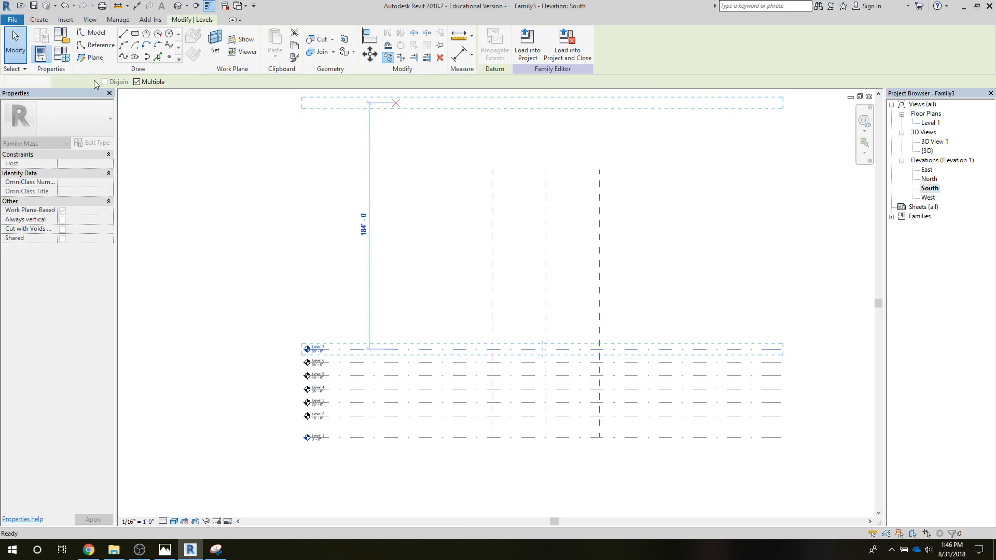
click(21, 44)
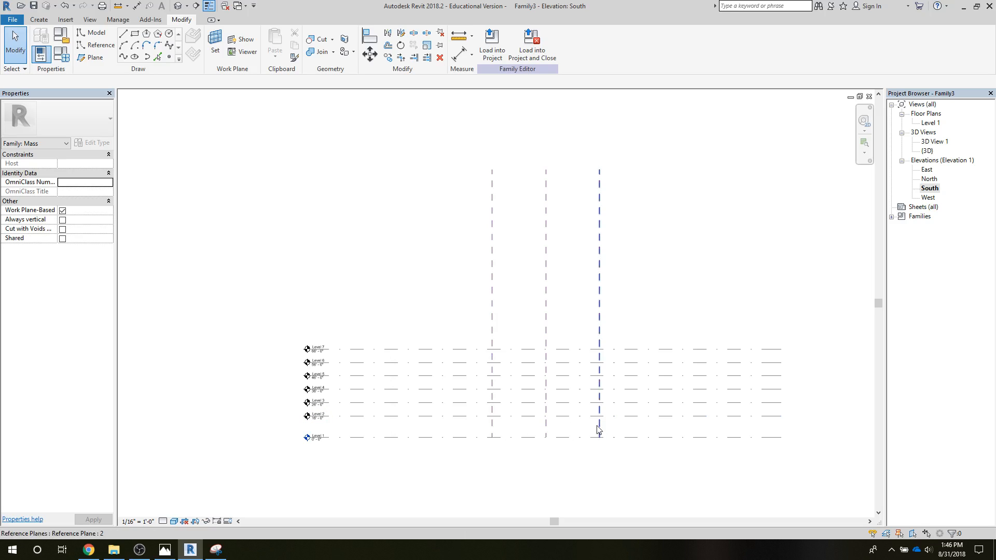
Step: Return to the {3D} view and copy the Center (Front/Back) reference plane a short distance in front of the original
double_click(927, 151)
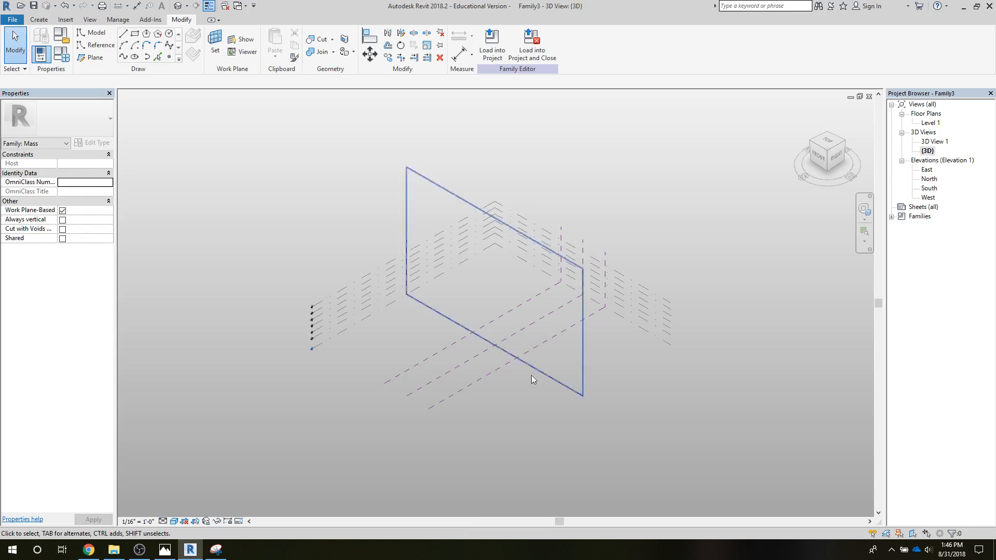
click(535, 374)
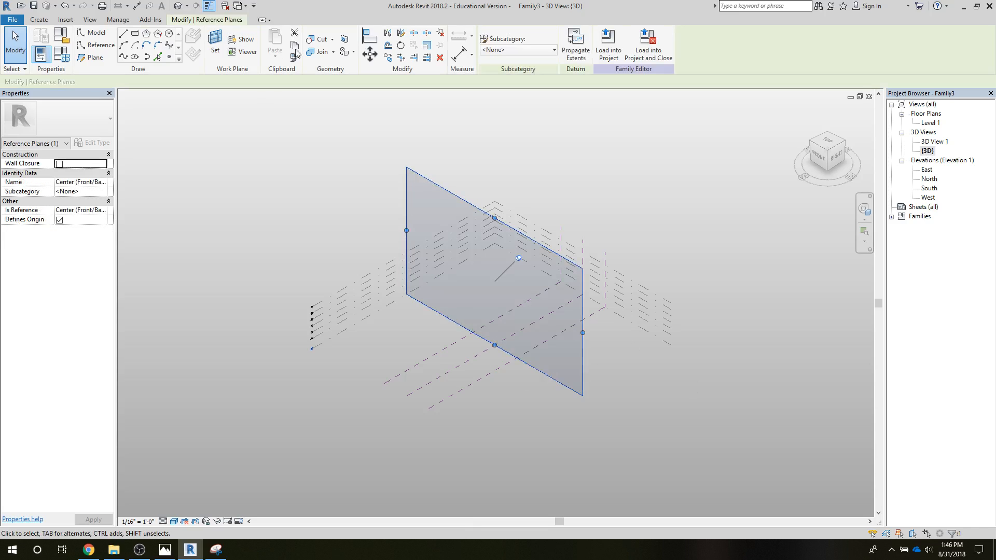
click(388, 57)
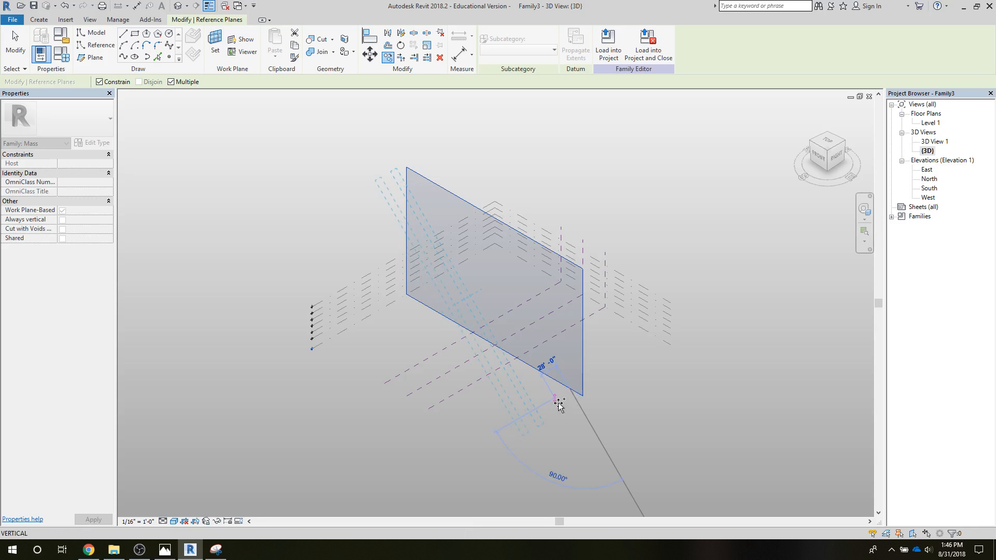
click(565, 397)
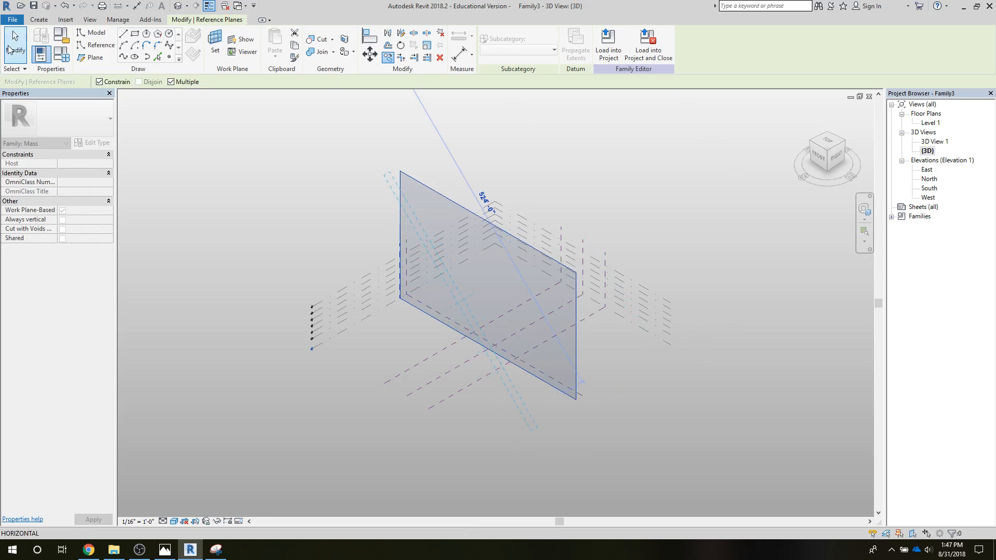
click(10, 49)
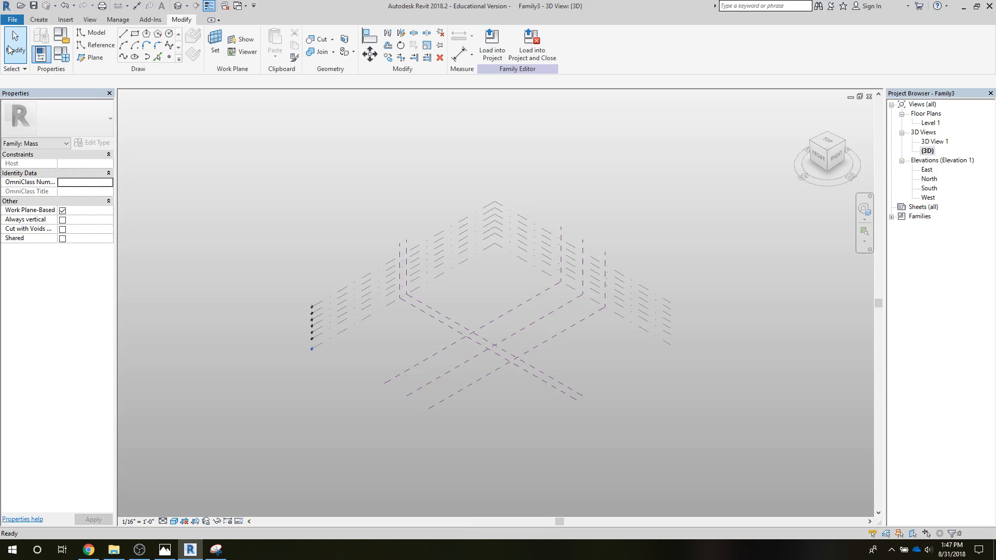
Step: Sketch a three-point spline on the active work plane, the reference plane offset to the right of the Center (Left/Right) plane
click(215, 43)
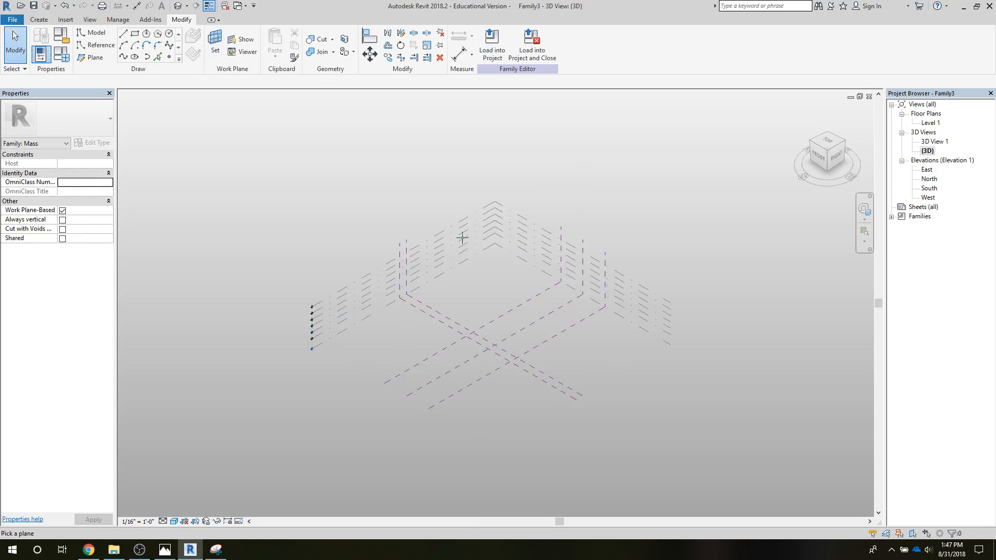
key(Escape)
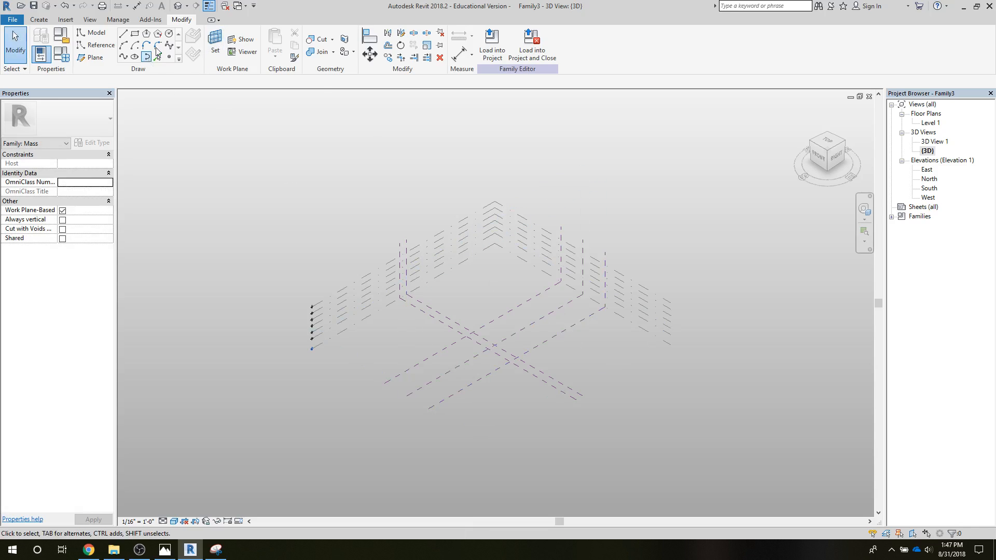
click(122, 58)
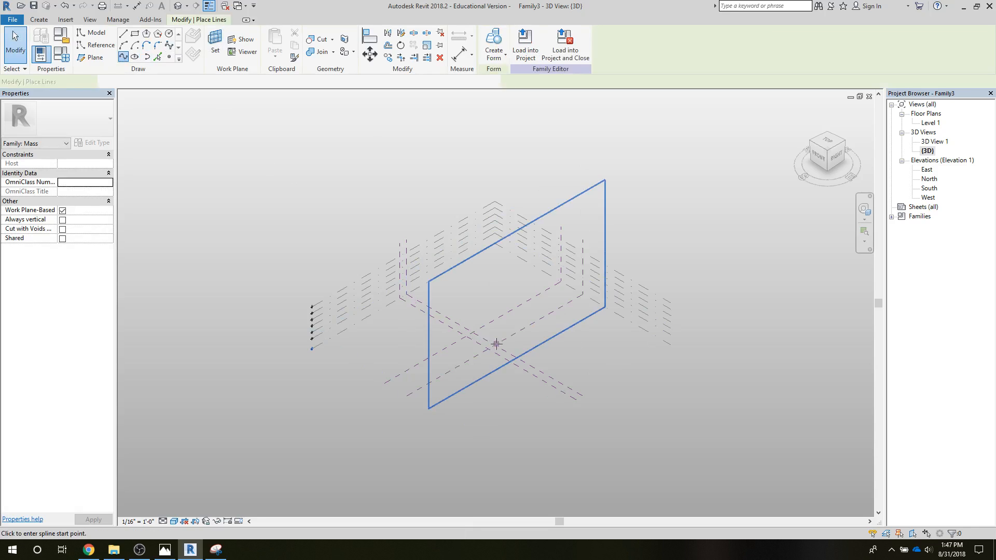
click(498, 327)
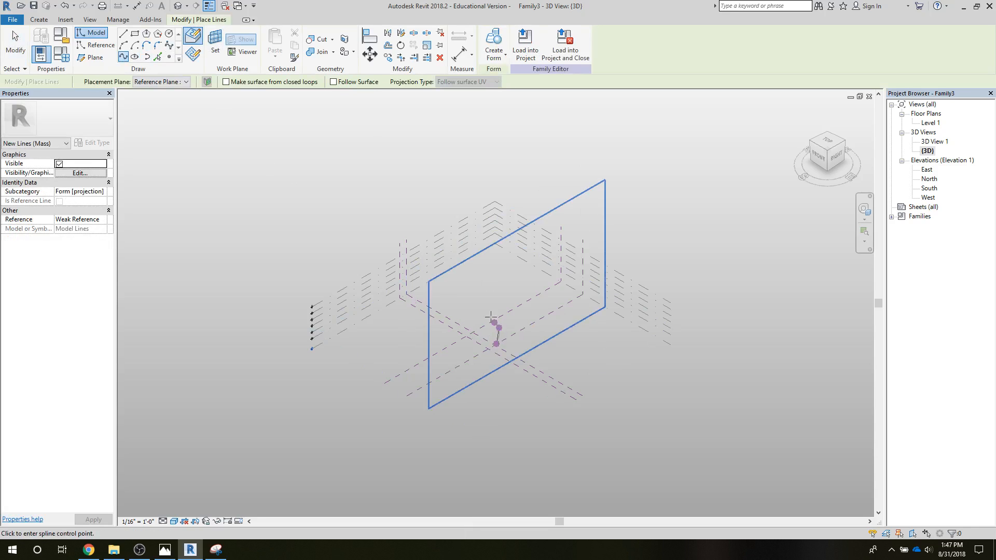
click(492, 309)
click(357, 239)
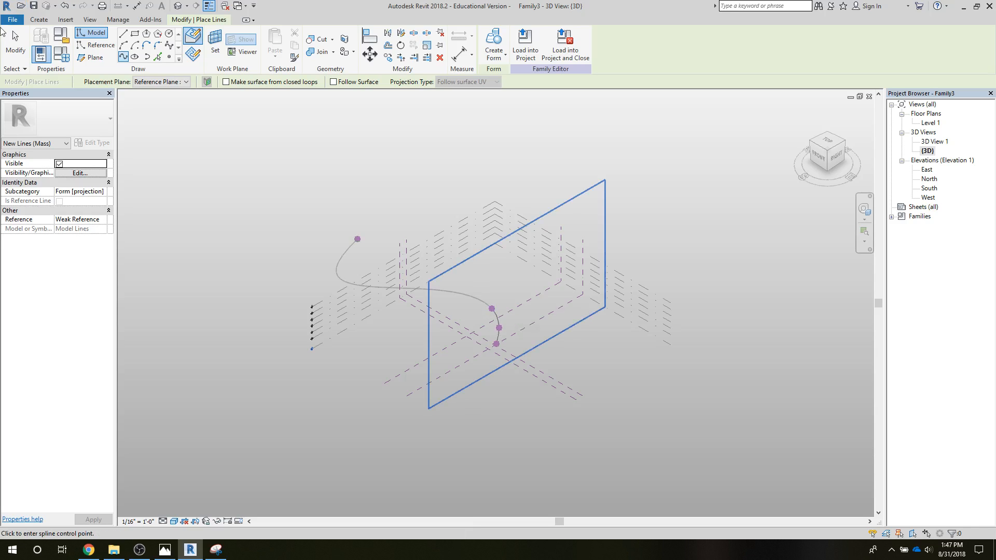
click(15, 36)
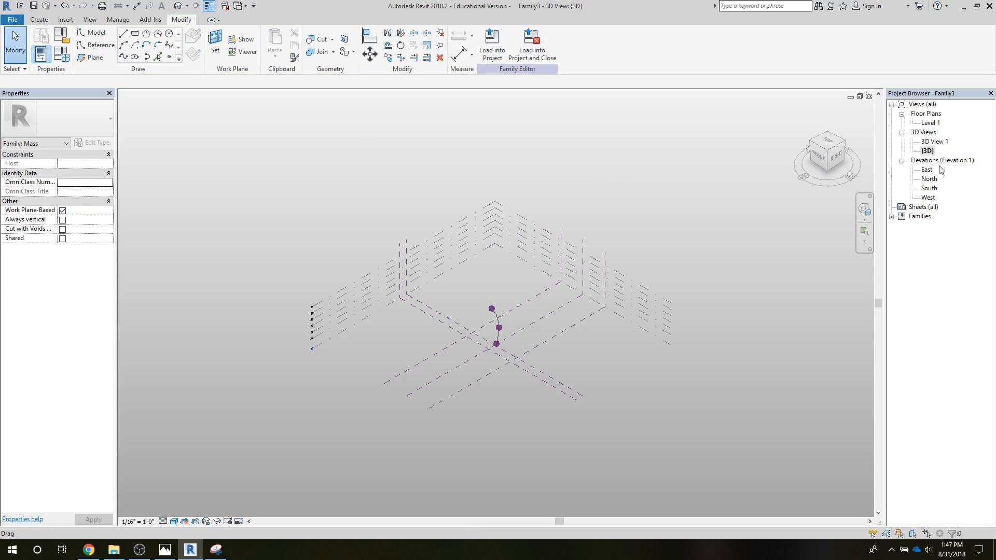
Step: In the South elevation, move the spline's bottom point down to Level 2 and its middle point to Level 4
double_click(928, 189)
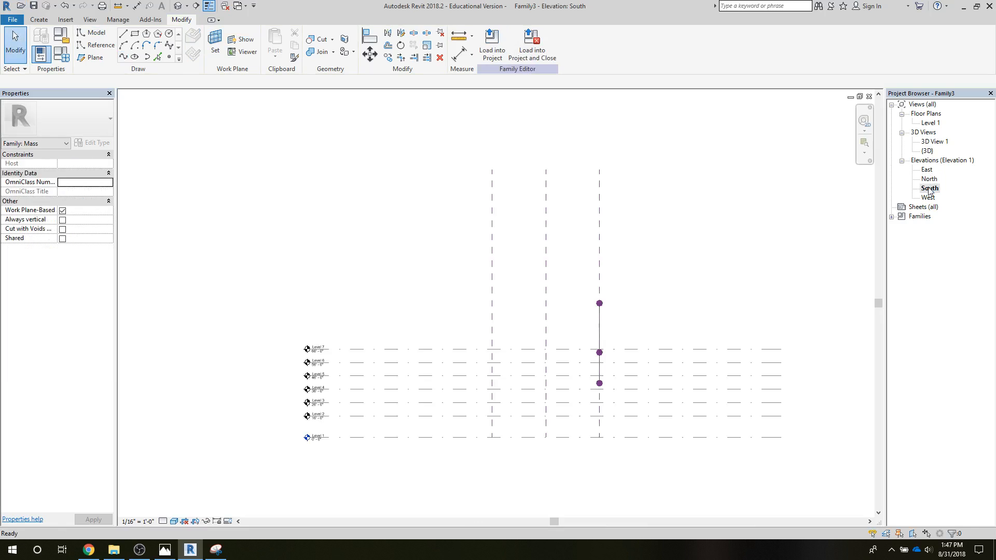
click(599, 385)
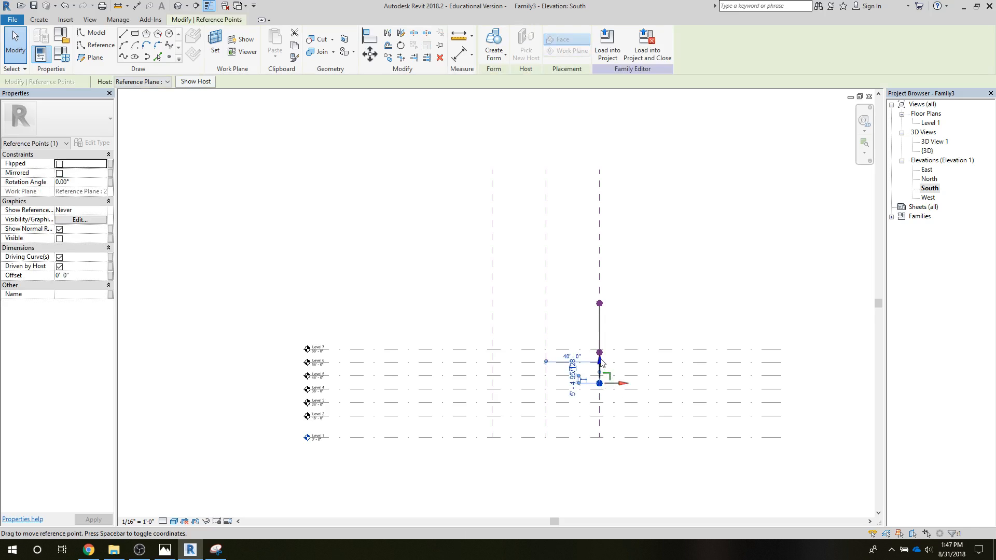
drag(600, 371, 600, 416)
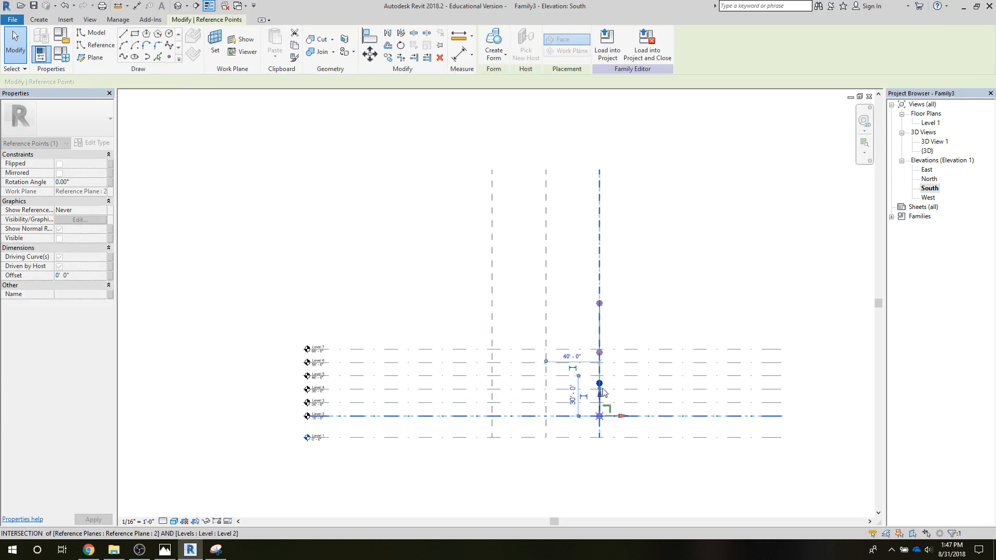
click(599, 352)
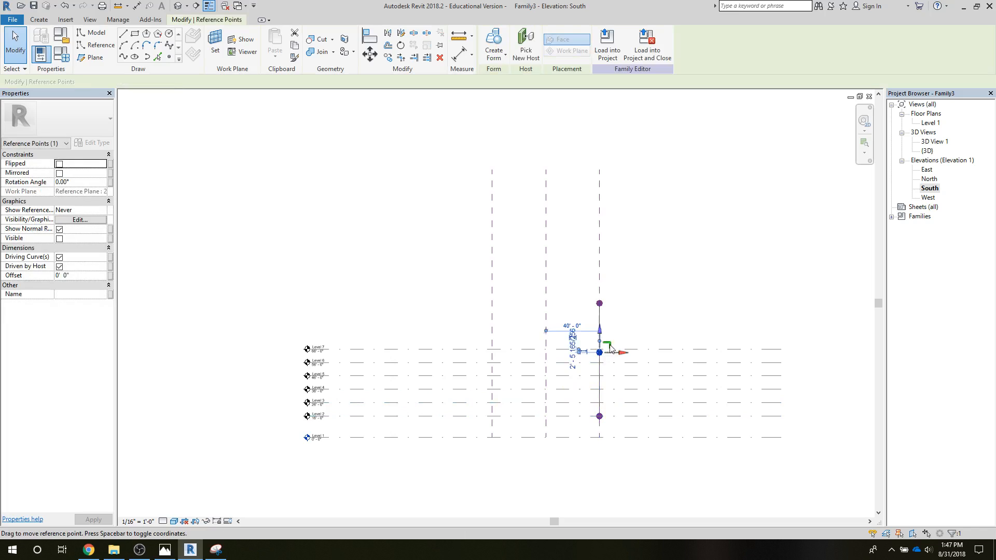
drag(600, 332, 600, 369)
Step: Lower the spline's top point to about 6' above Level 7
click(600, 303)
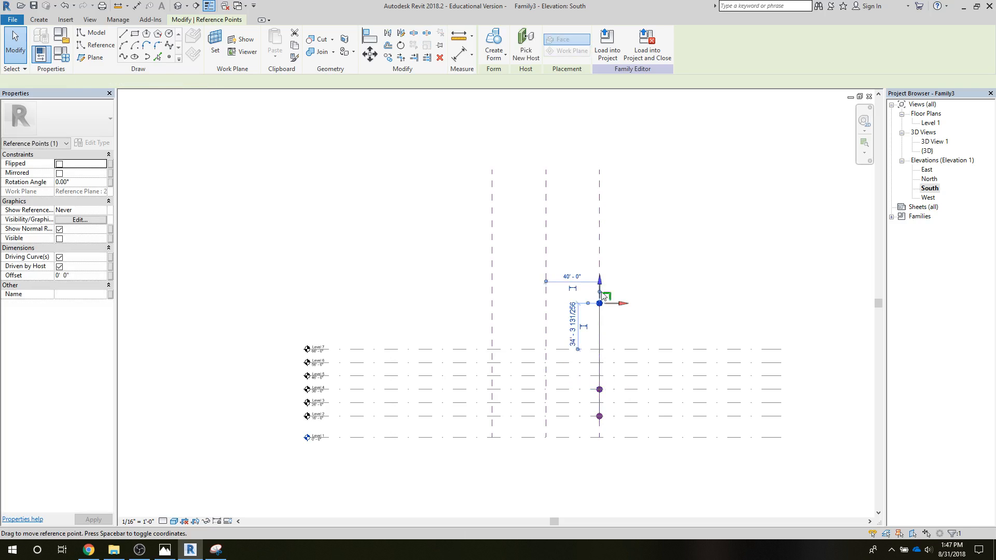
drag(600, 303, 600, 341)
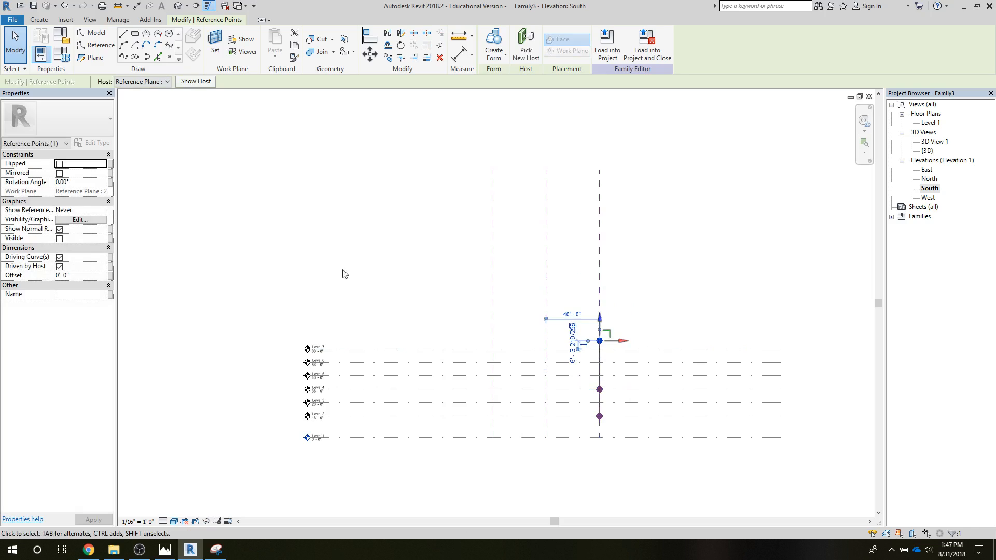
click(375, 283)
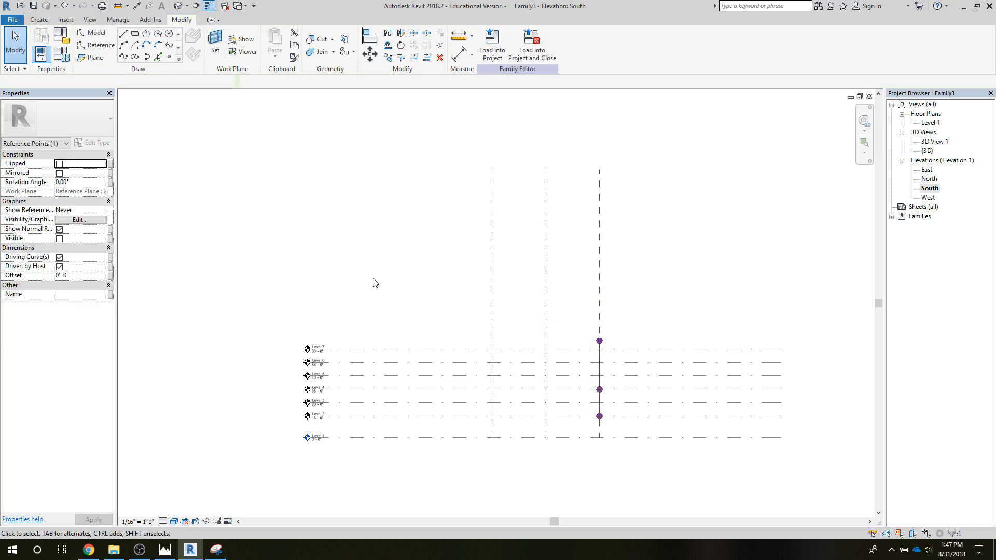
Step: Copy the spline horizontally, with Constrain off, onto the offset reference plane left of the Center (Left/Right) plane
click(600, 381)
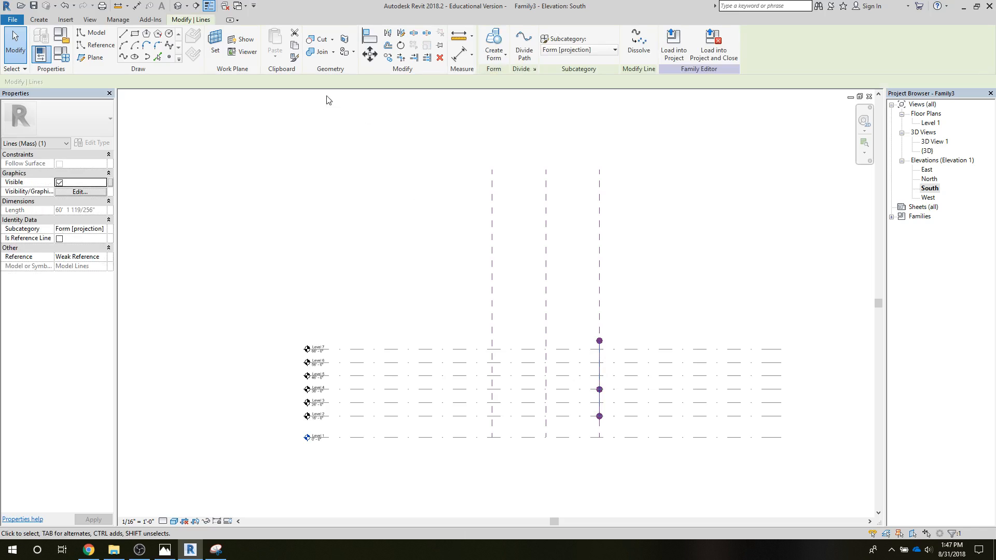
click(389, 61)
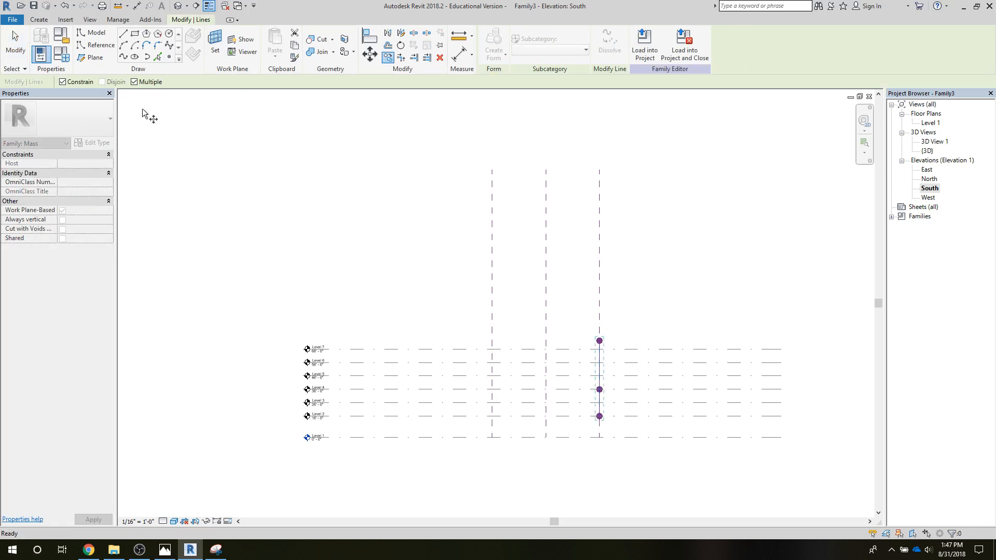
click(62, 82)
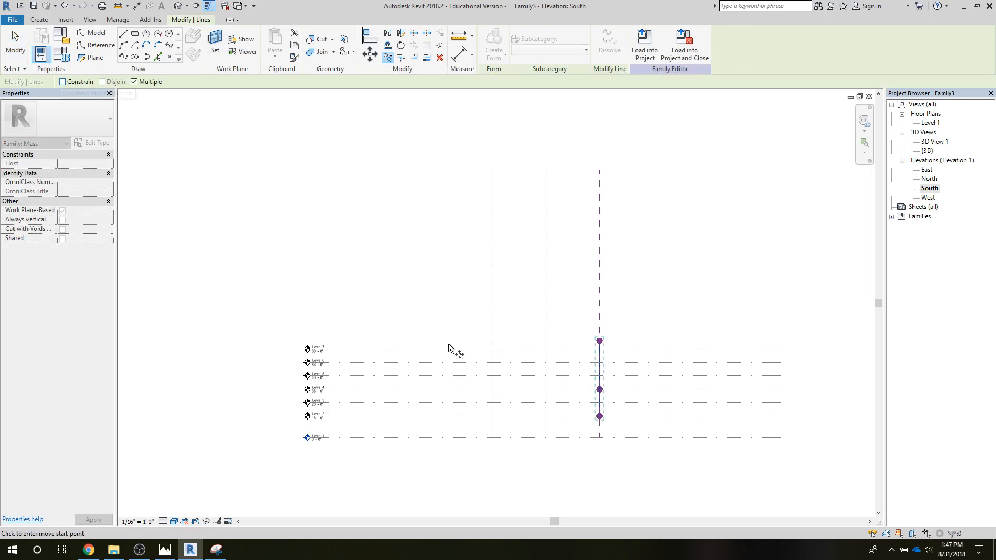
click(599, 363)
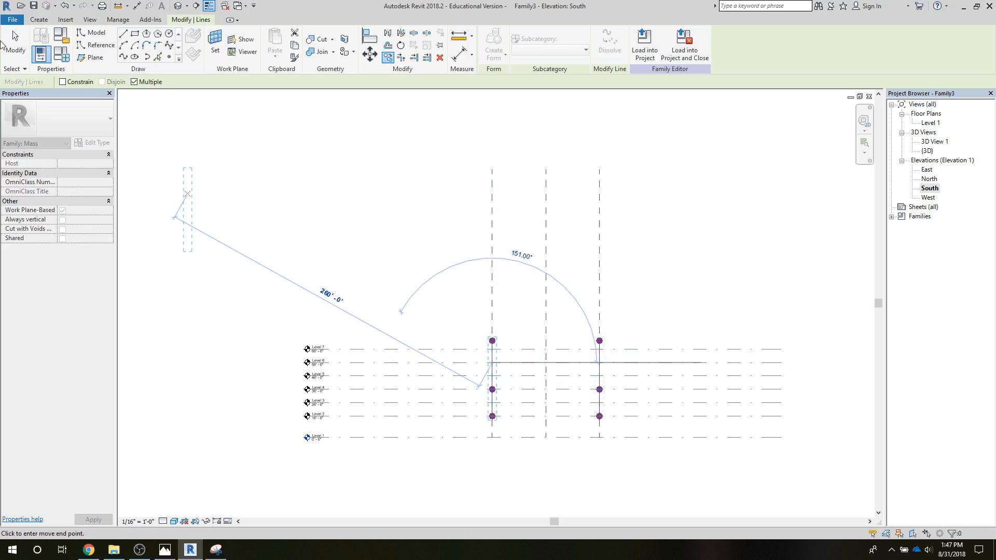
click(24, 45)
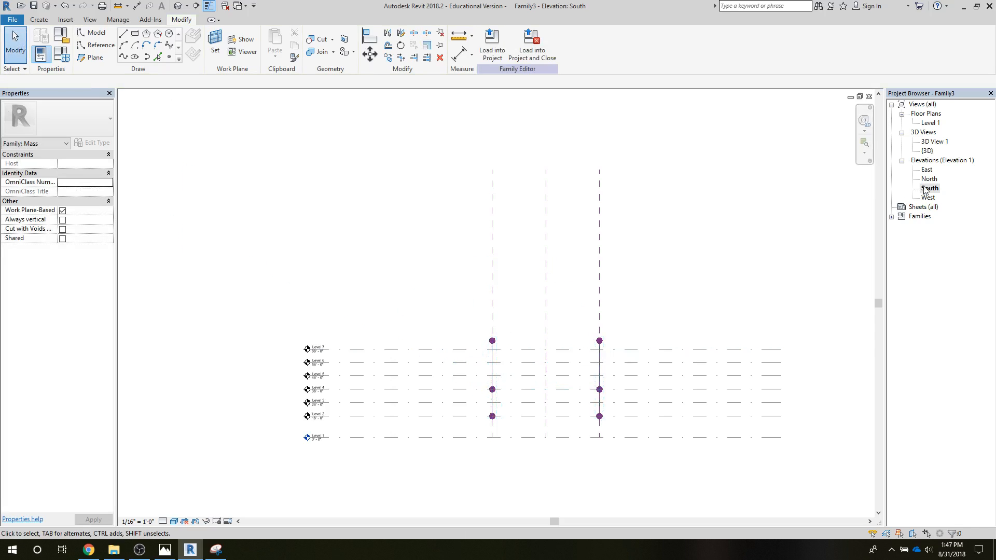
Step: In the {3D} view, reshape the copied spline by shifting its top and bottom points toward the back and lowering the top to Level 7
double_click(927, 151)
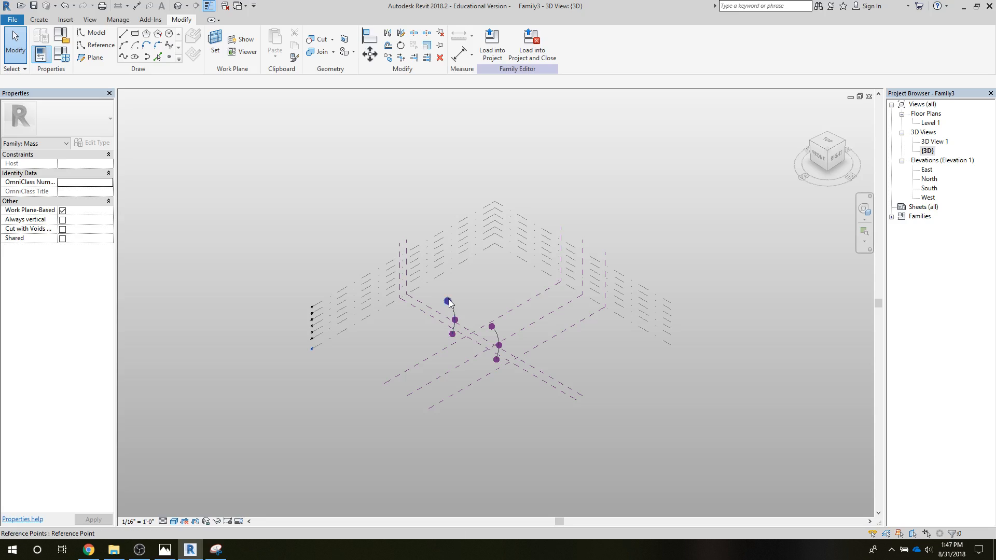
click(447, 301)
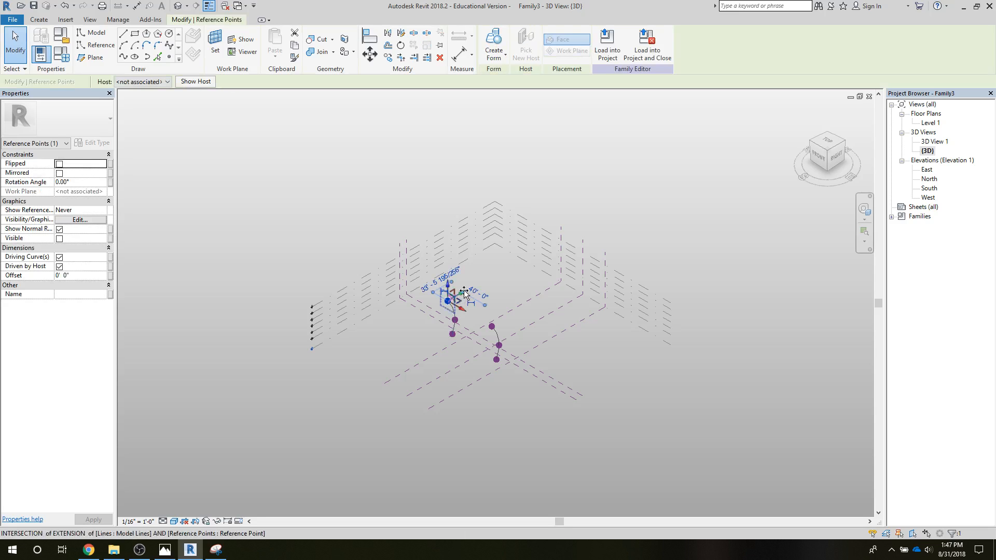
drag(468, 294, 467, 294)
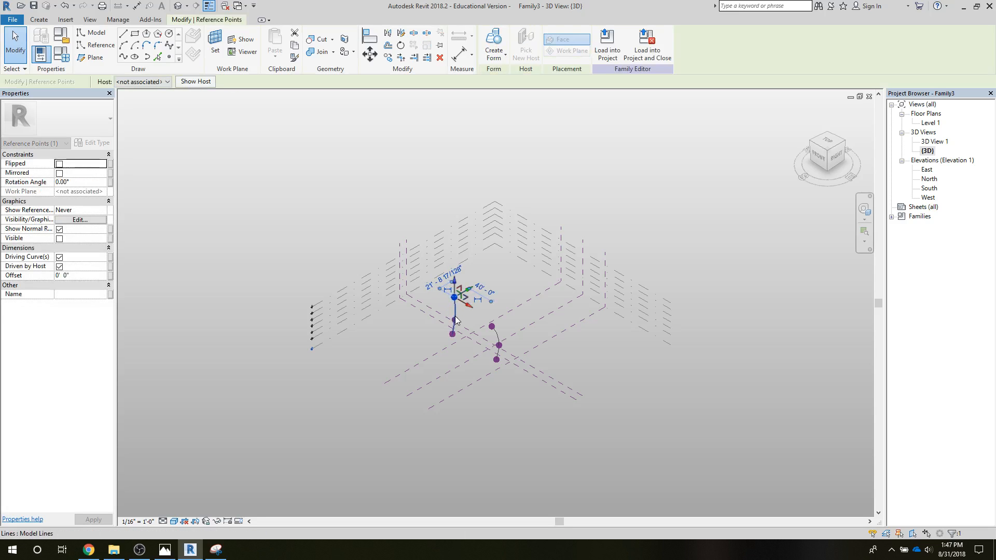
drag(452, 338, 457, 290)
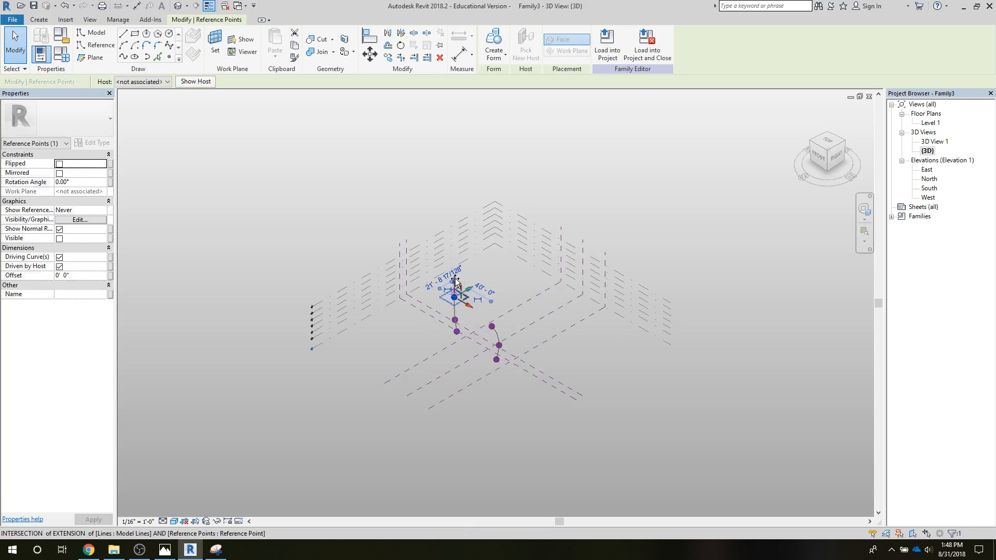
click(321, 239)
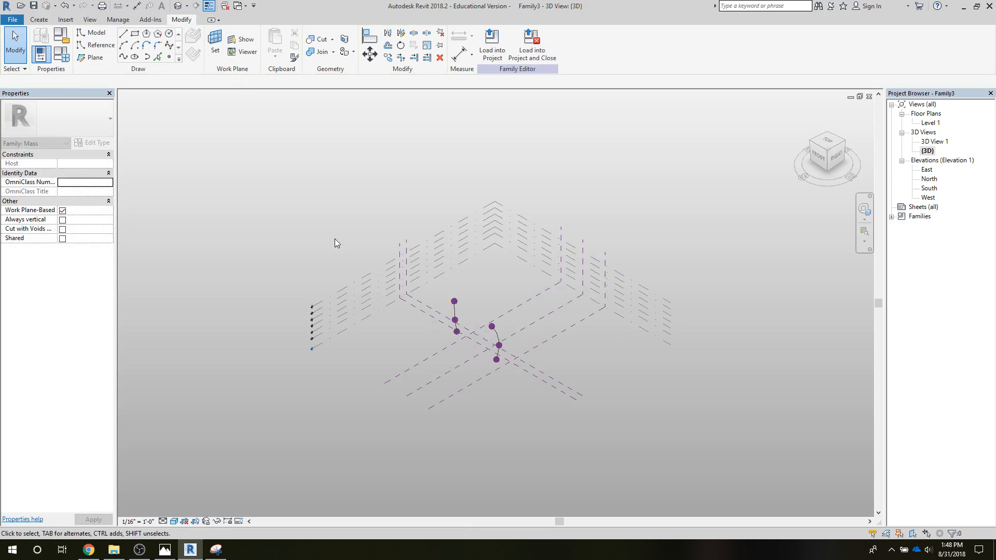
Step: In the East elevation, move both splines horizontally so the copy's top point and the original's bottom point meet the front reference plane
double_click(928, 188)
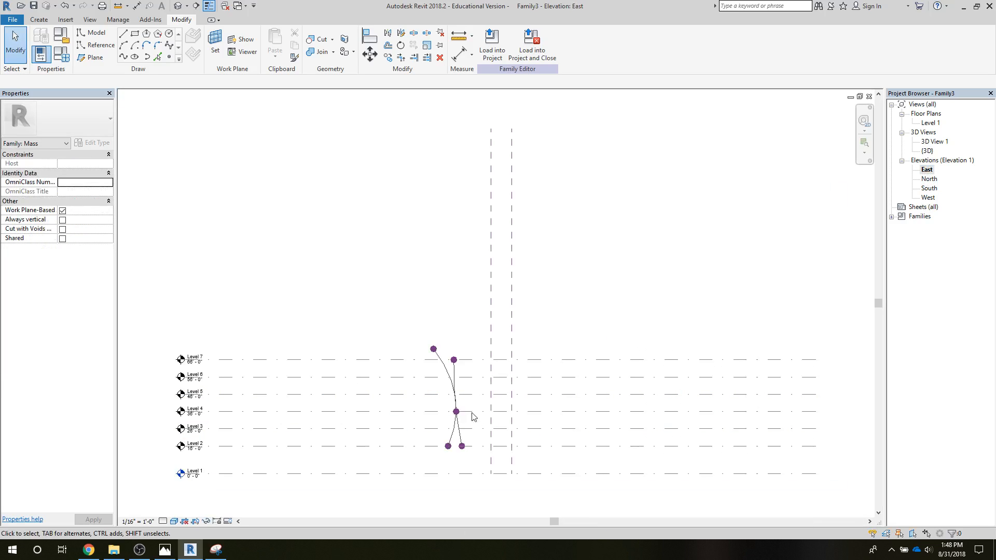
scroll(446, 411, up, 3)
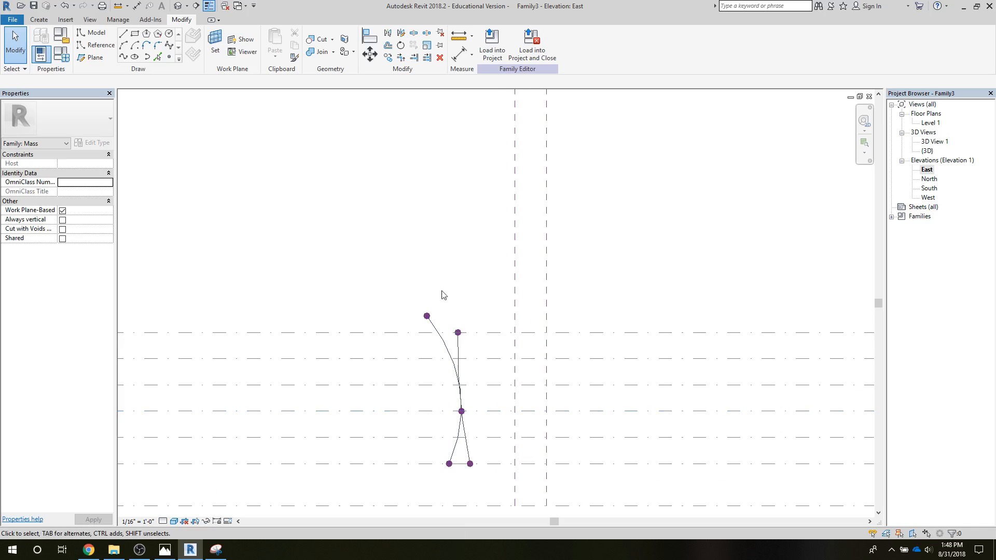
click(456, 351)
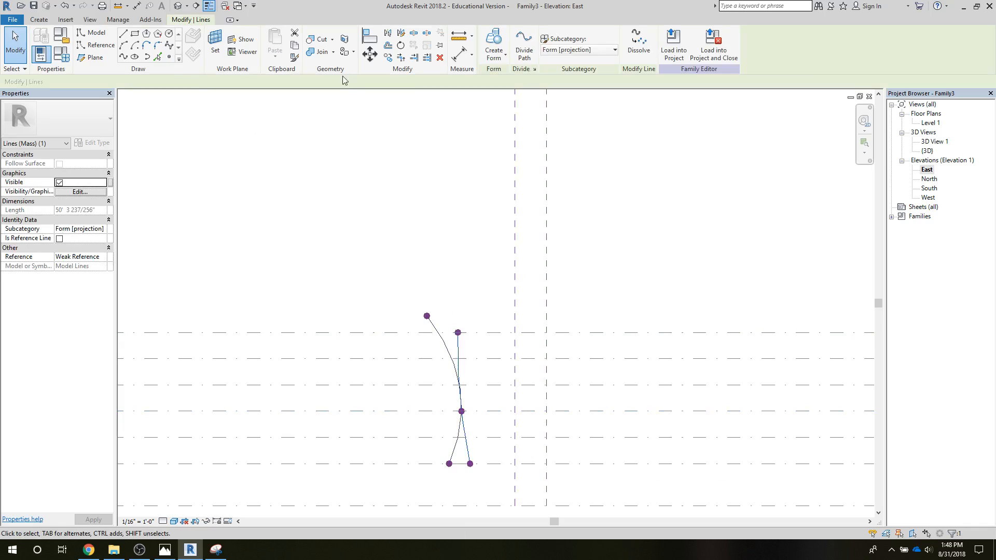
click(372, 59)
click(458, 359)
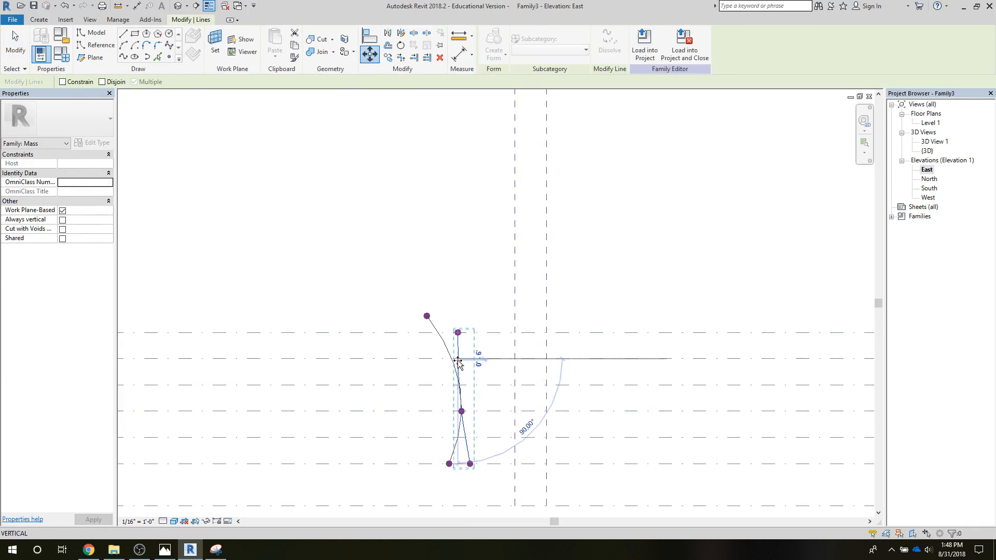
click(515, 359)
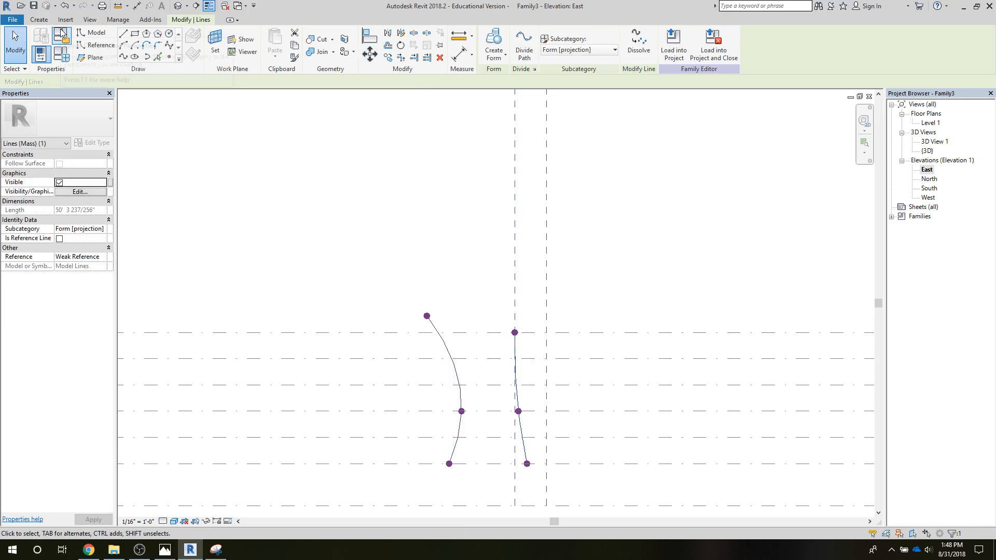
click(391, 98)
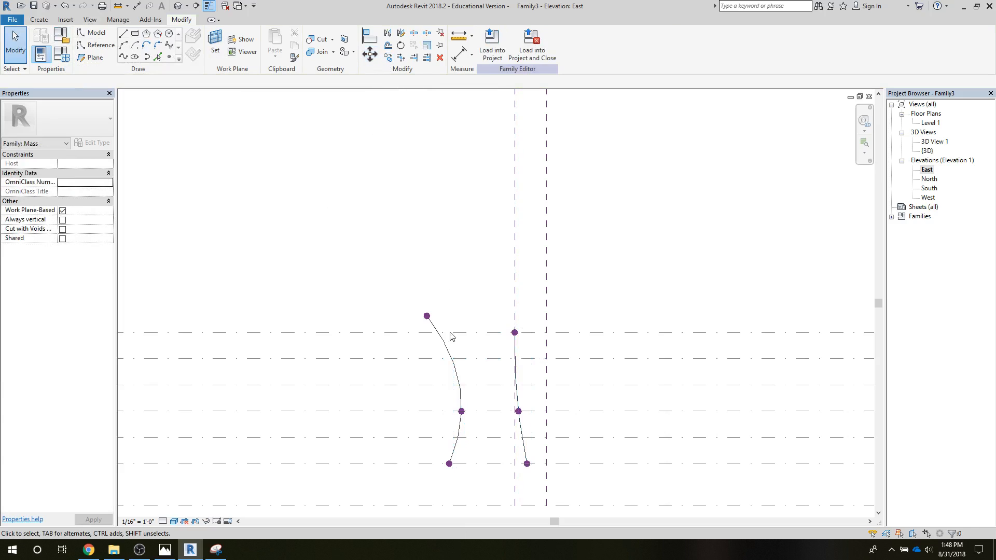
click(451, 351)
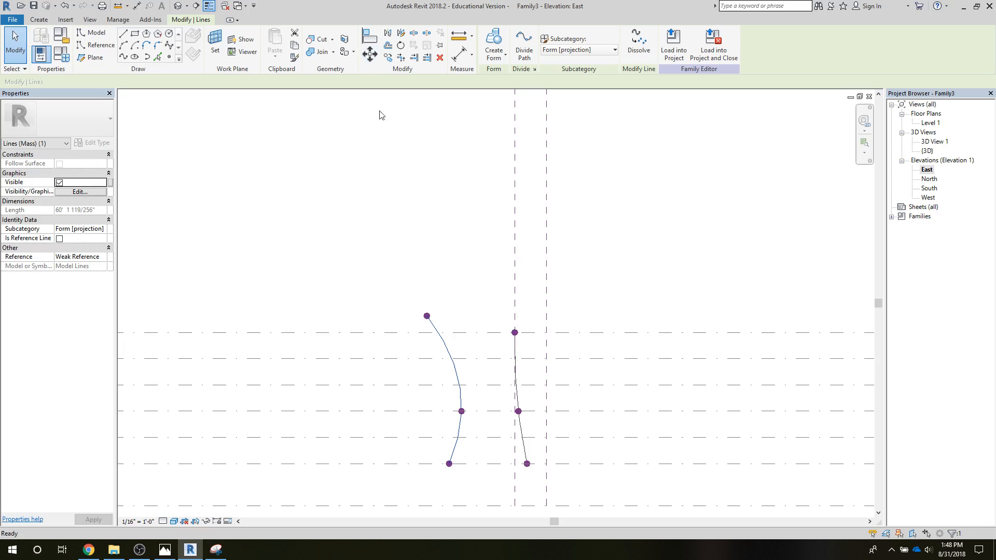
drag(467, 383, 521, 373)
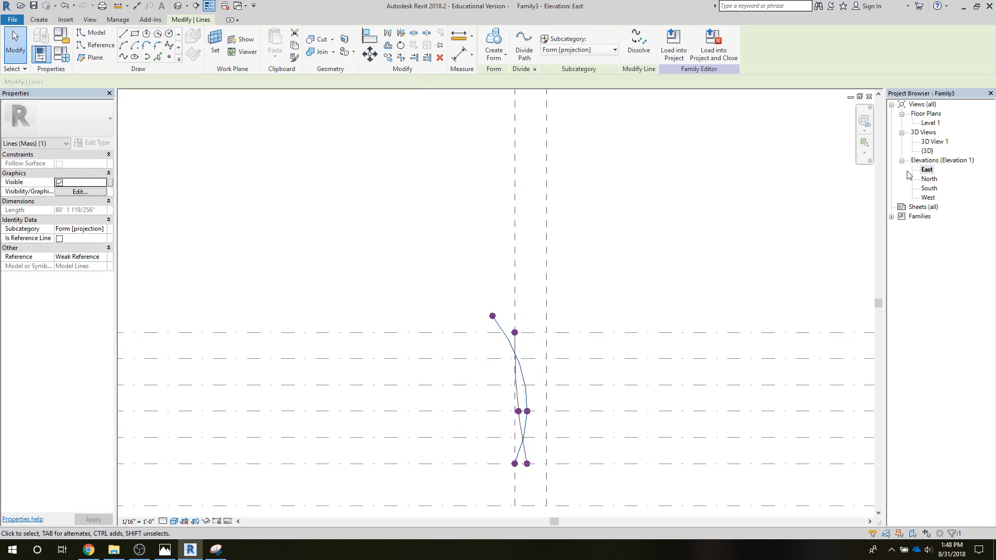
Step: In the {3D} view, select both splines and create a solid form surface between them
double_click(926, 151)
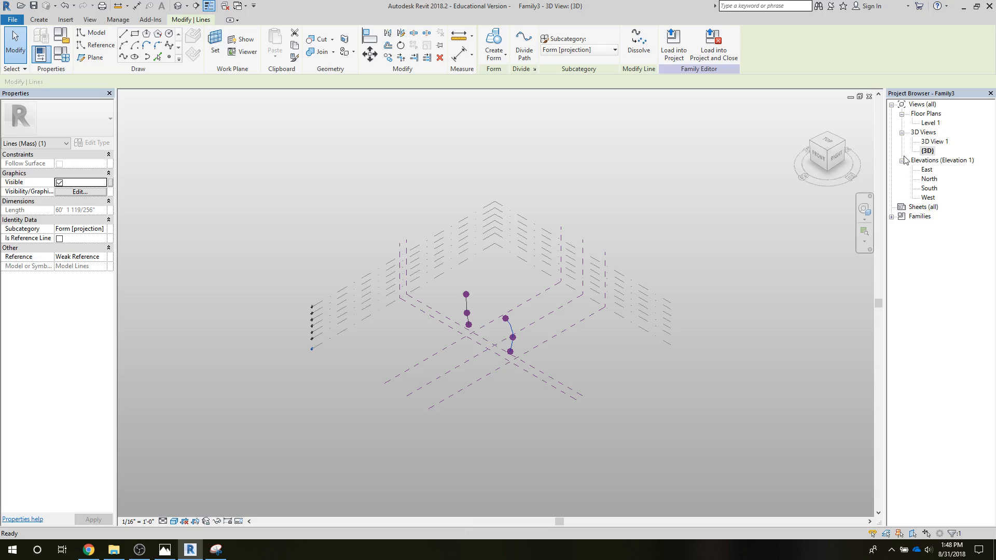
click(468, 311)
ctrl+click(529, 245)
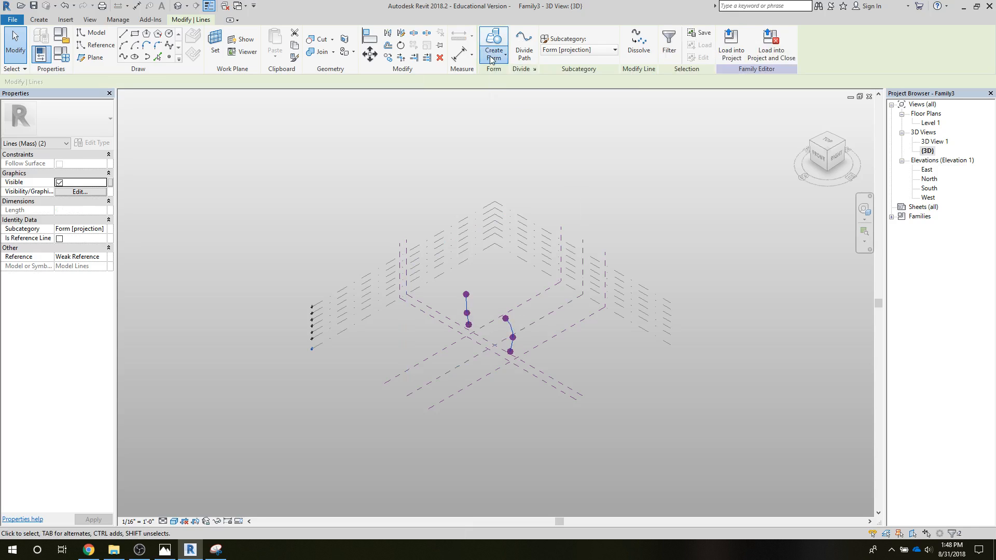
click(492, 57)
click(499, 74)
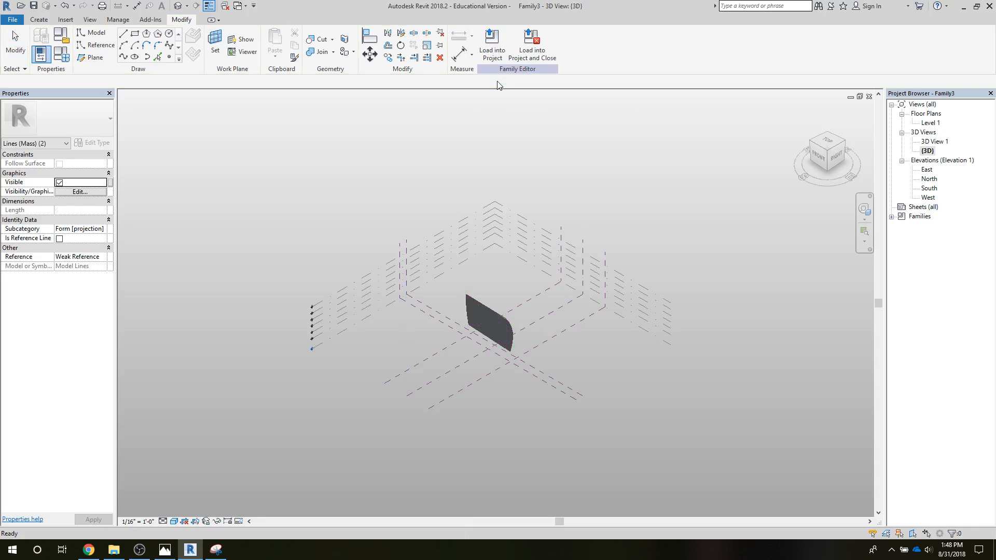
scroll(468, 367, up, 5)
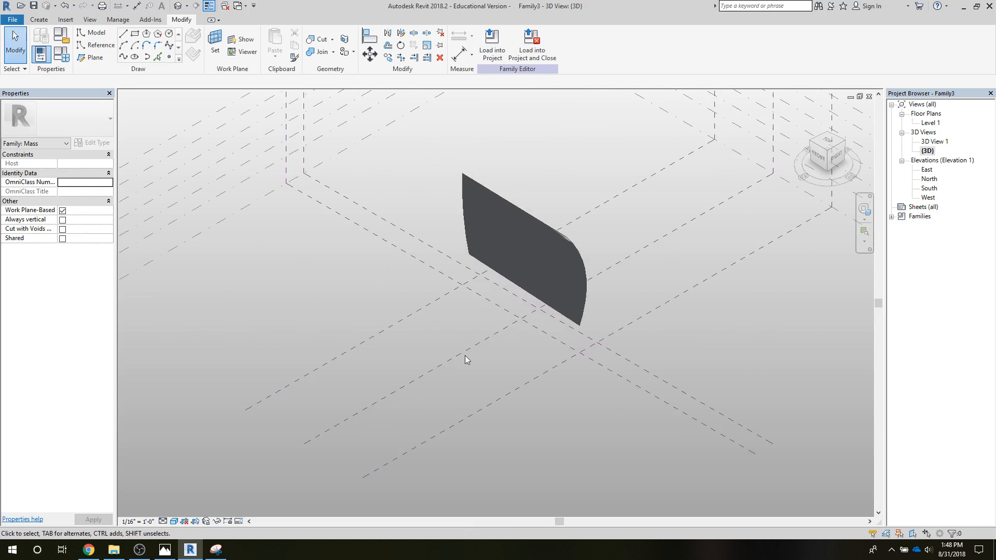
Step: Divide the curved surface into a grid with the U Grid and V Grid numbers both set to 8
click(495, 239)
click(544, 51)
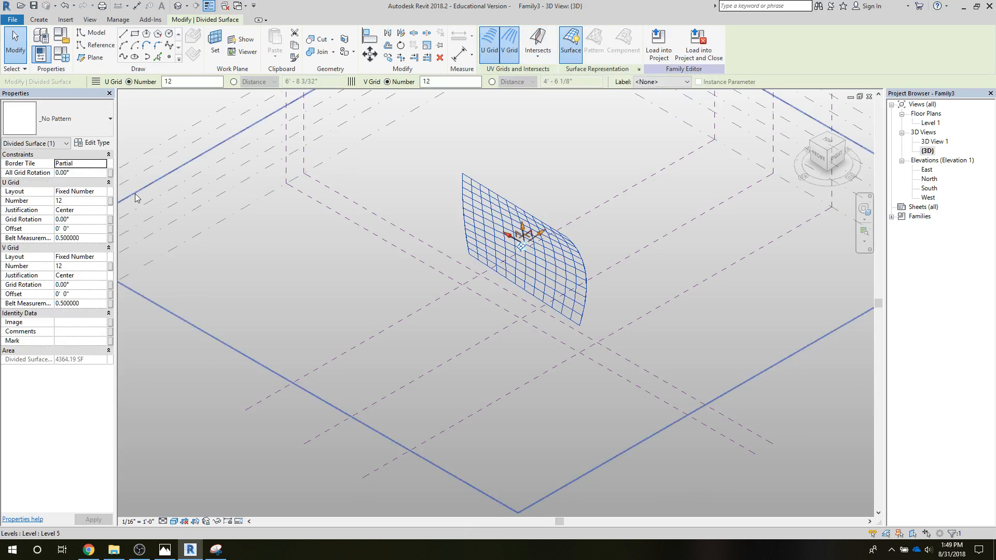
click(71, 200)
text(8)
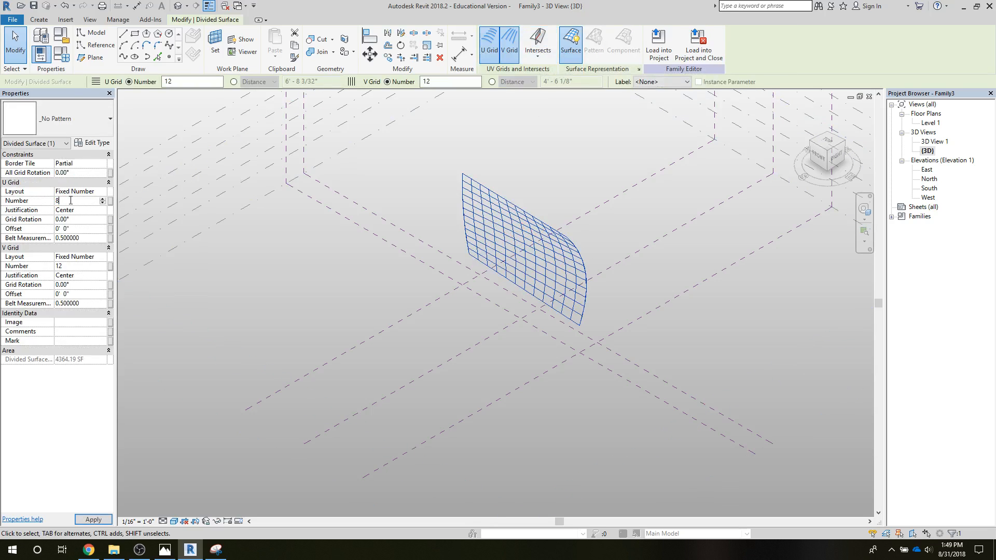
click(69, 266)
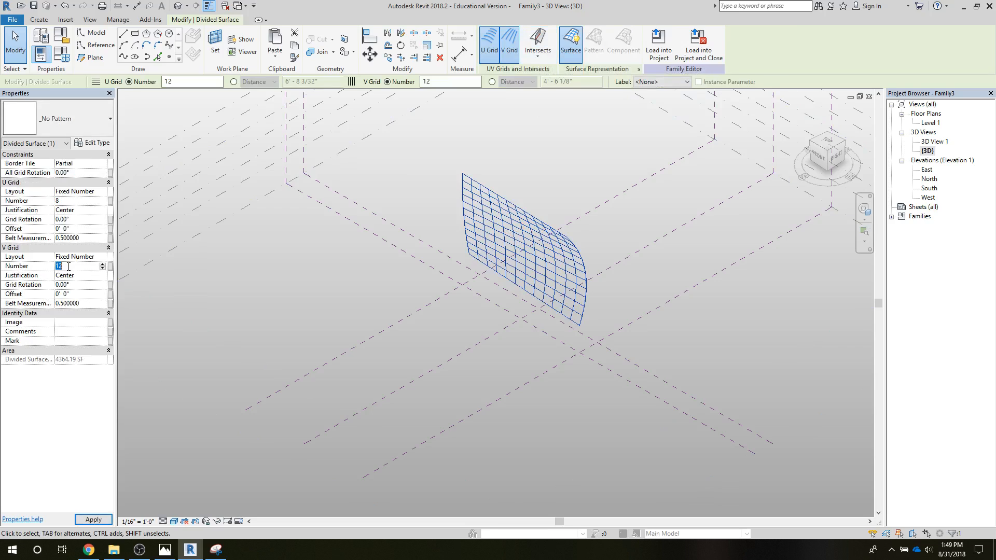
click(290, 264)
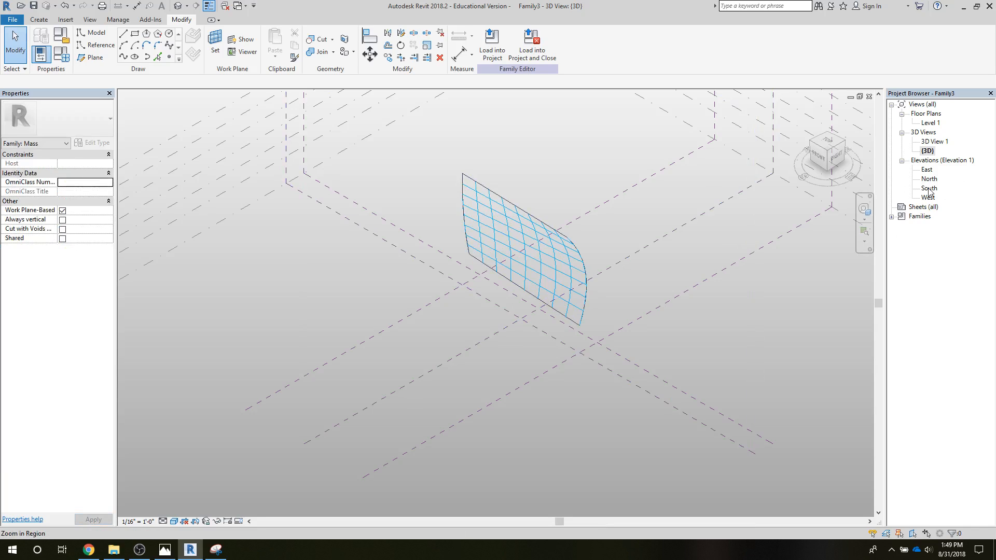
Step: Set the reference plane just behind the front one as work plane and sketch a model-line rectangle about 61 feet wide on it
middle_drag(320, 311, 327, 471)
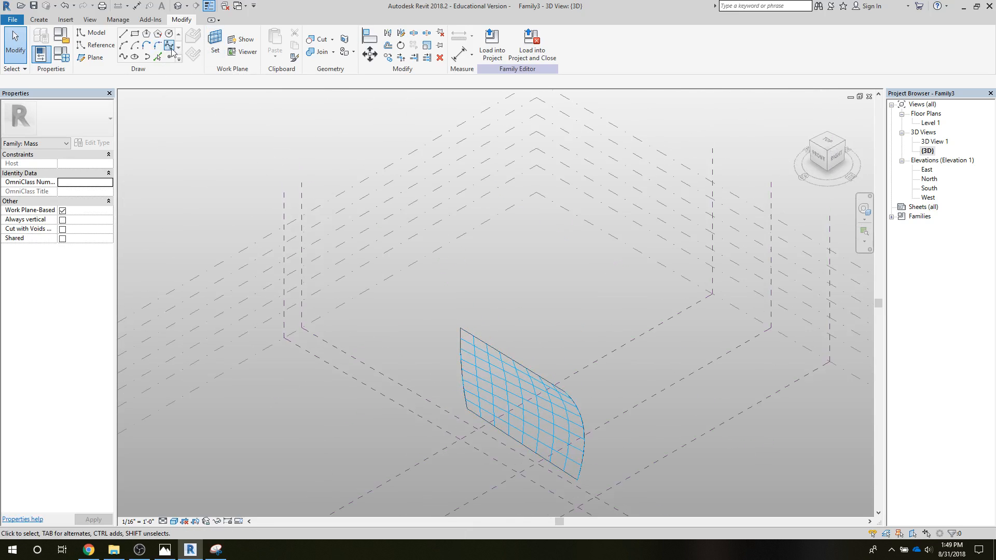
click(214, 50)
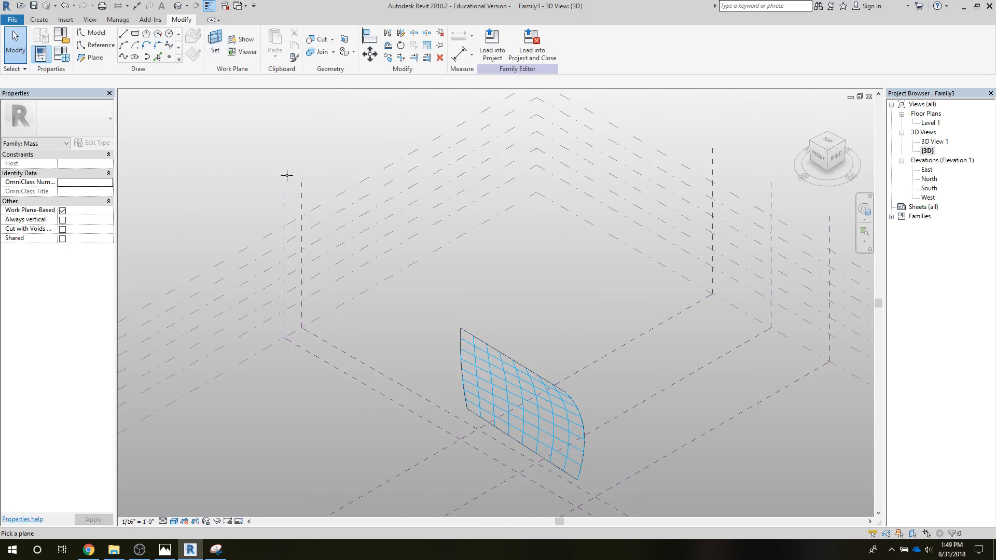
click(302, 195)
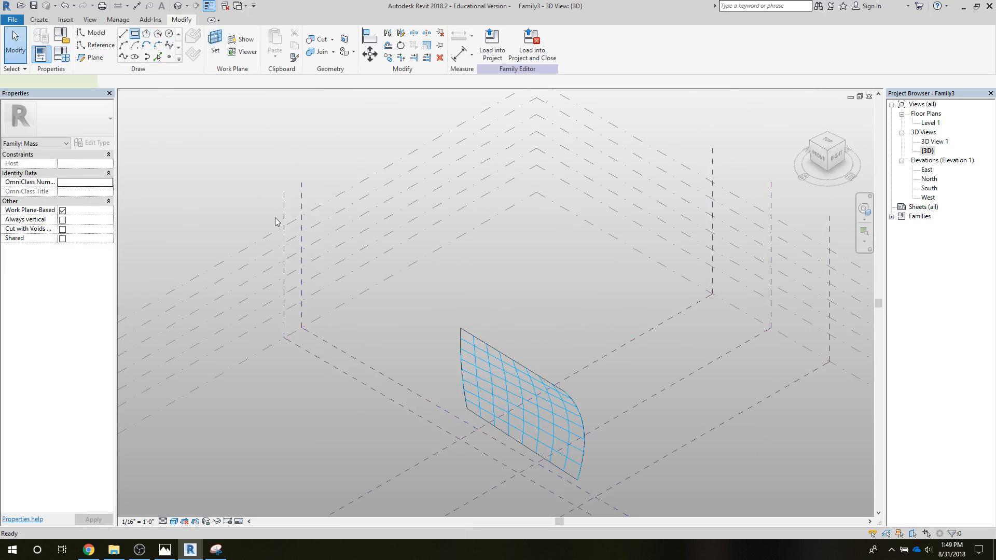
click(136, 34)
click(422, 362)
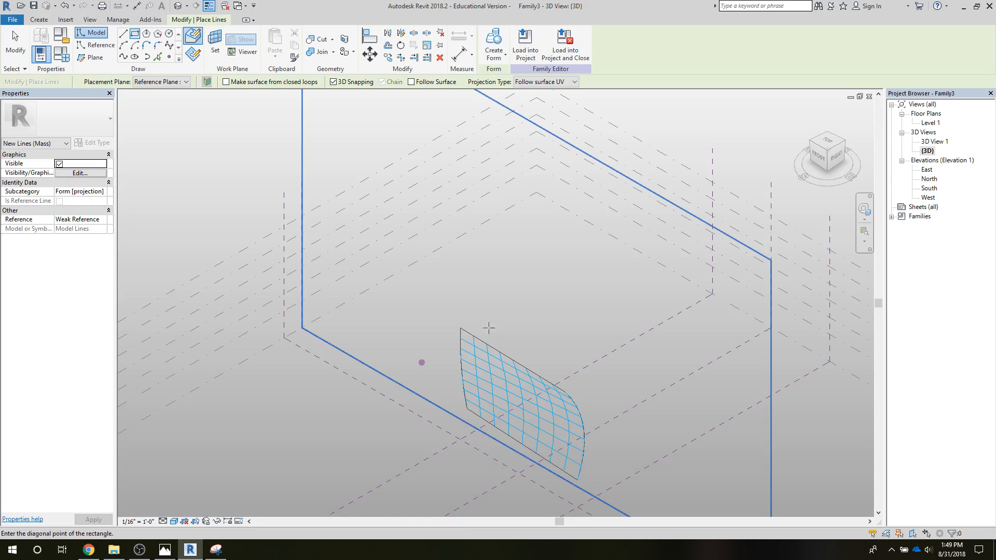
click(511, 312)
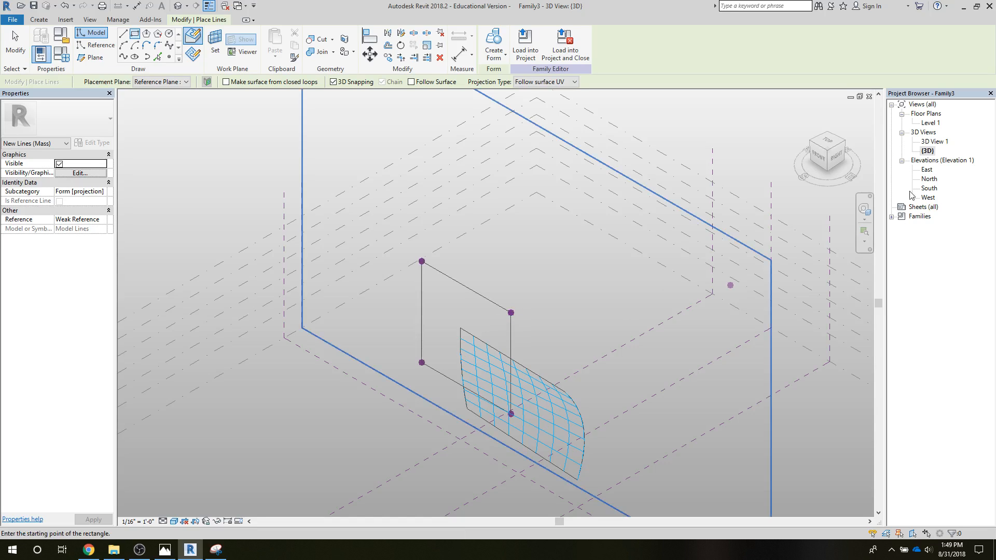
Step: In the South elevation, move the rectangle so its right edge meets the right reference plane, and lower its top edge to Level 7
double_click(927, 189)
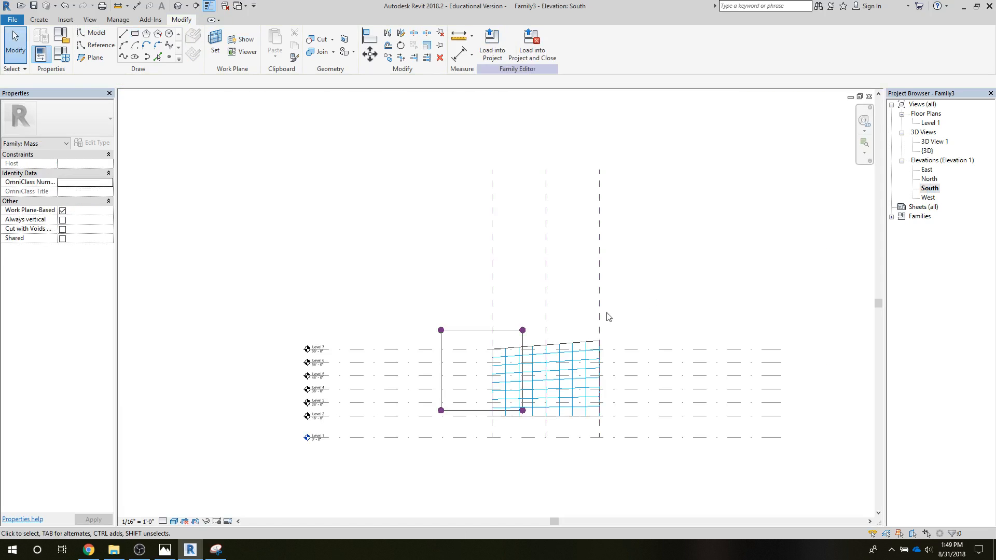
drag(521, 373, 600, 379)
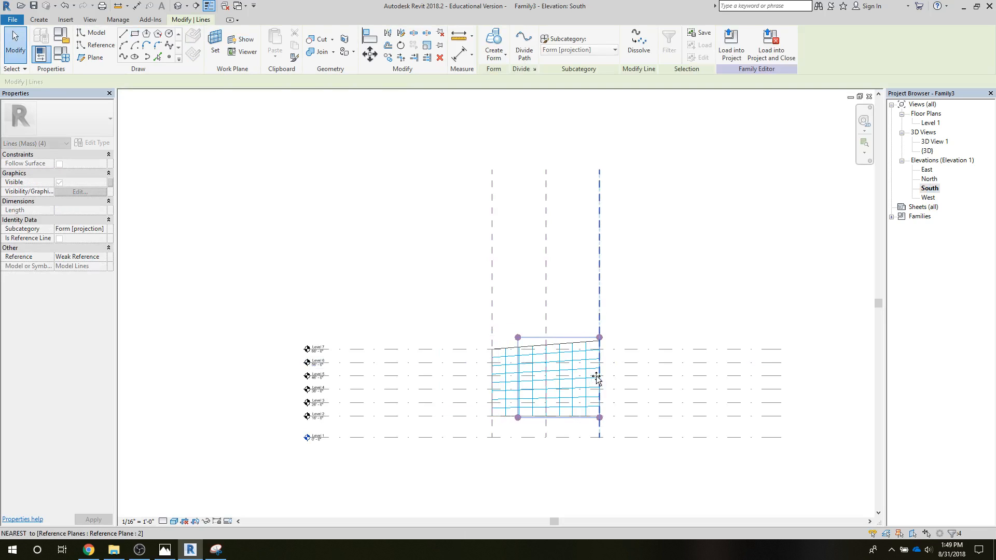
click(549, 338)
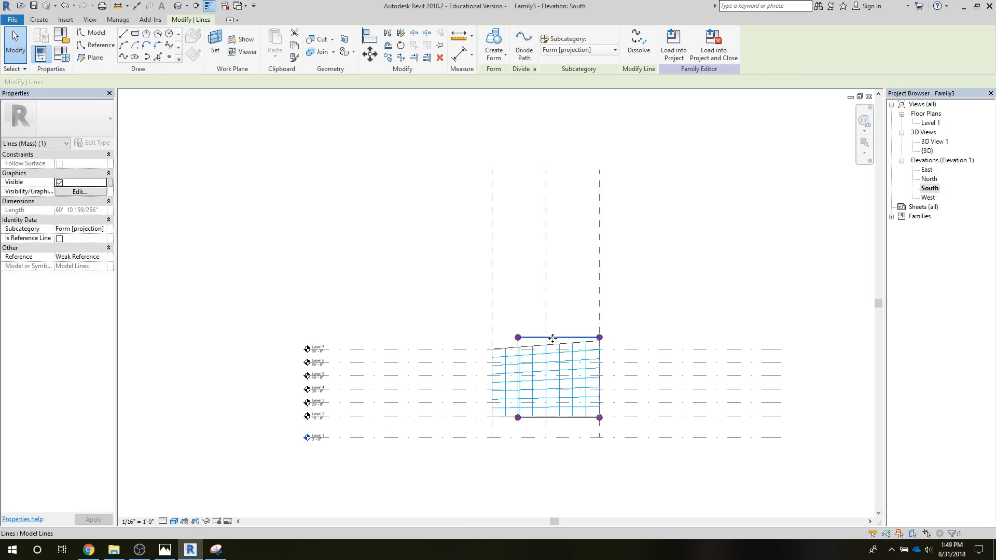
drag(551, 338, 552, 353)
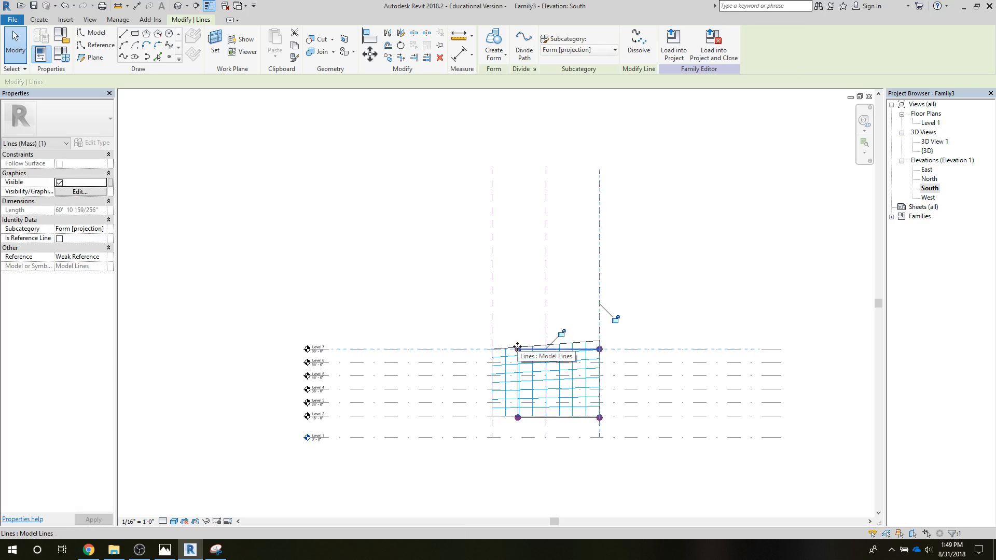
scroll(571, 420, up, 5)
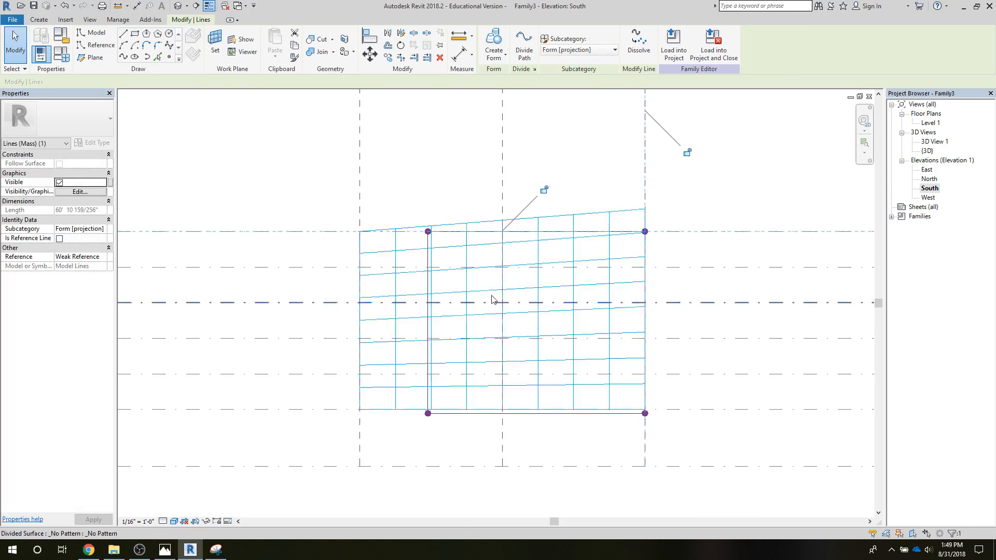
key(Escape)
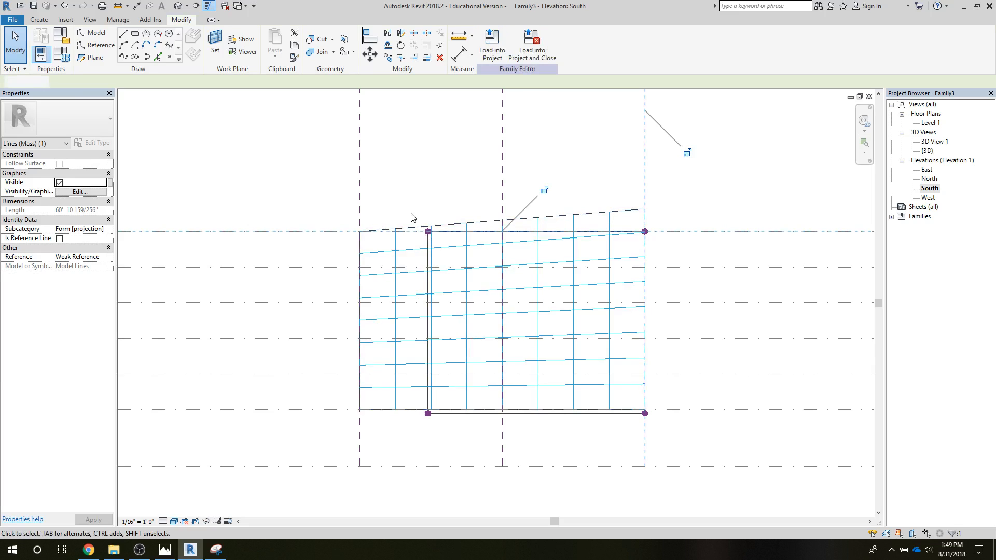
Step: Move the rectangle's two left corner points onto the left reference plane, placing the lower one at Level 2
click(429, 232)
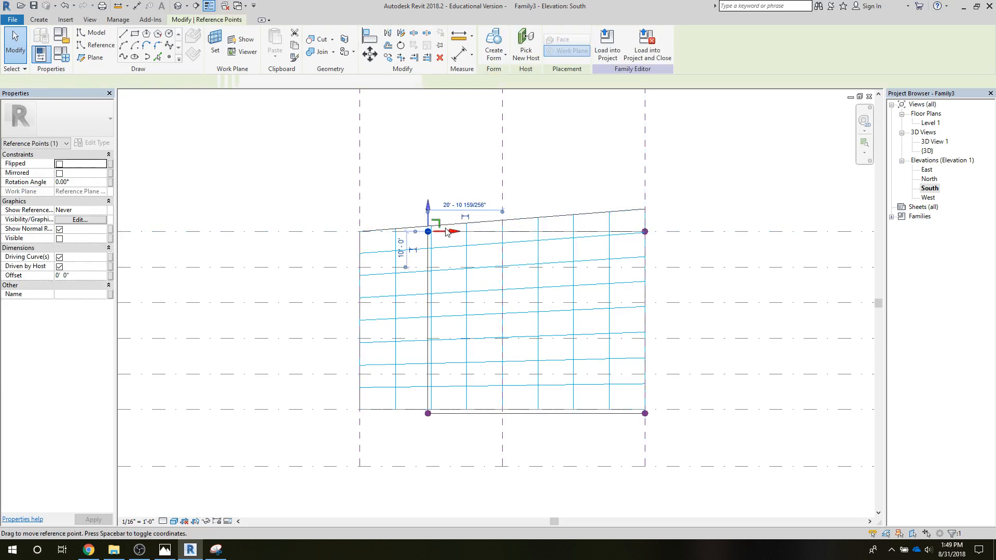
drag(449, 232, 353, 200)
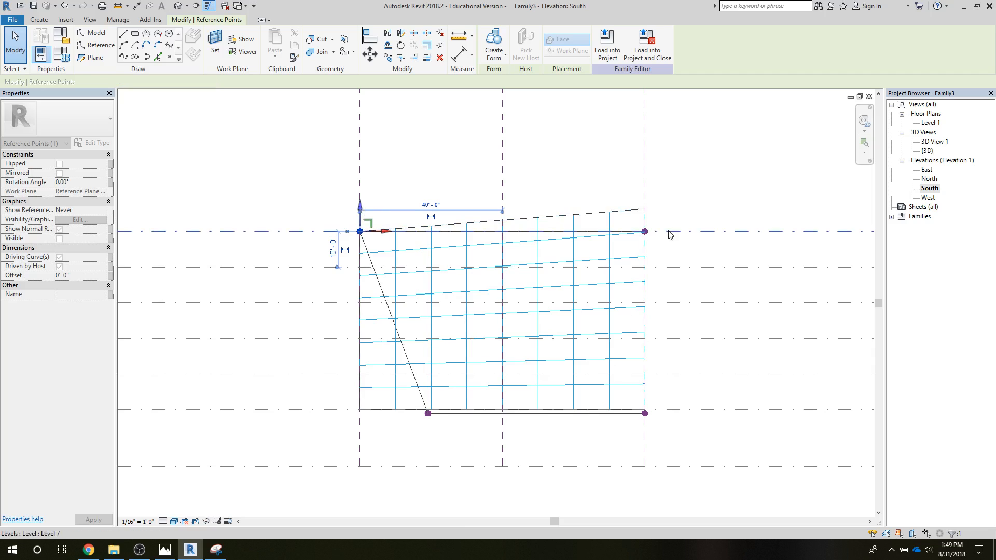
click(428, 413)
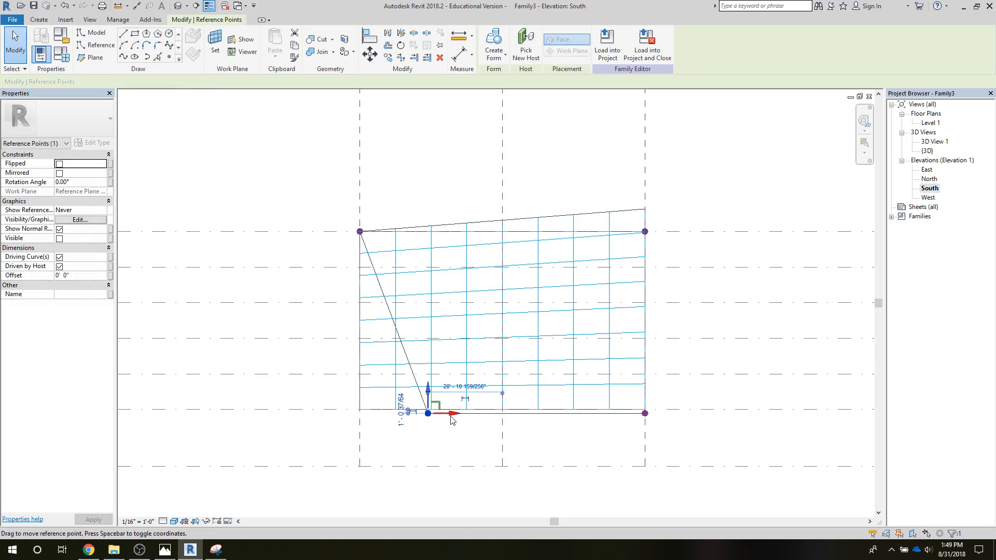
drag(453, 418, 362, 390)
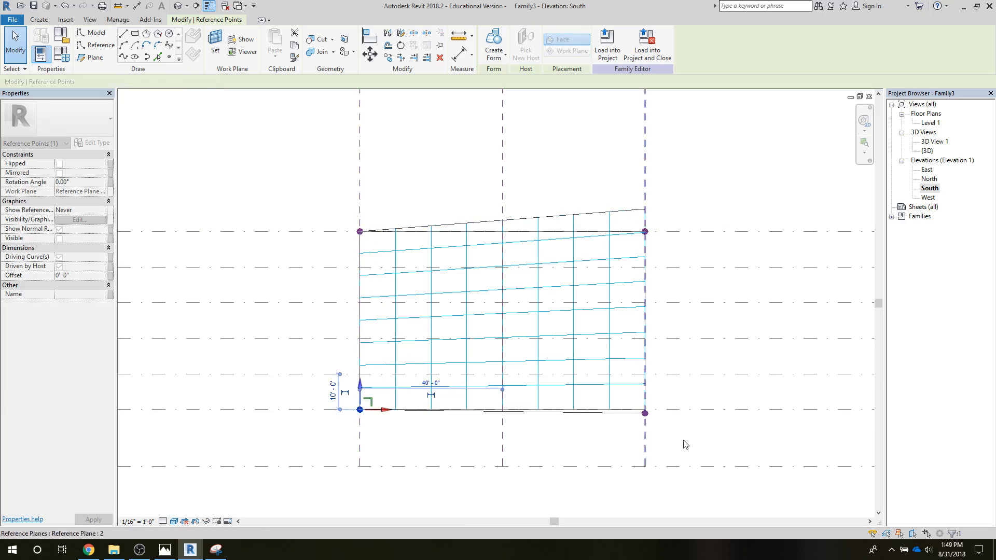
Step: Raise the rectangle's bottom-right corner point to Level 2 and return to the {3D} view
click(645, 413)
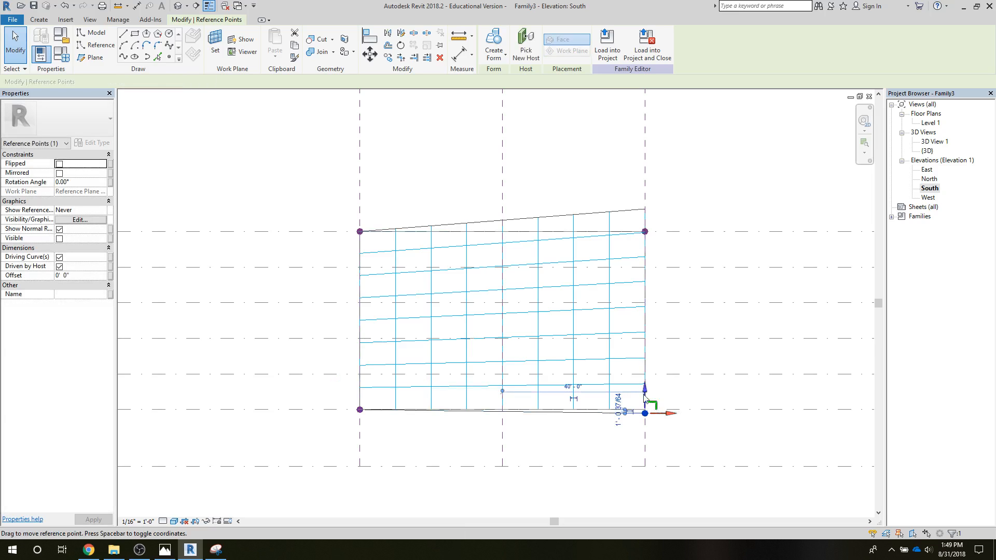
drag(645, 390, 643, 378)
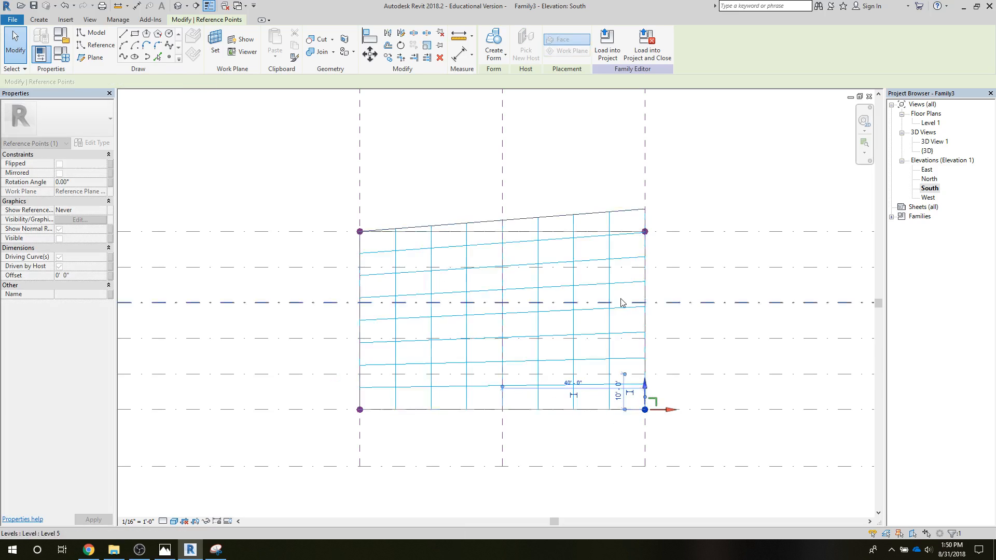
click(758, 200)
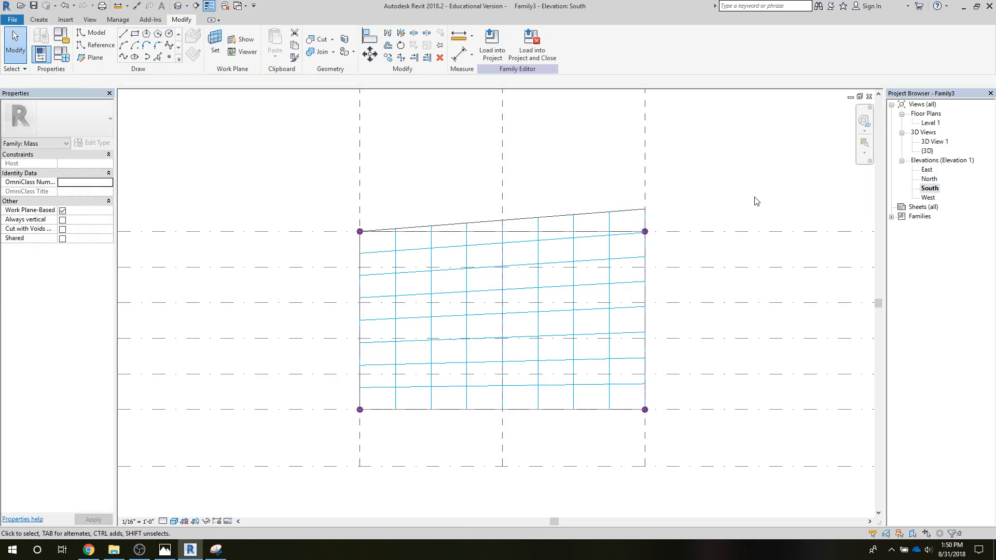
double_click(926, 151)
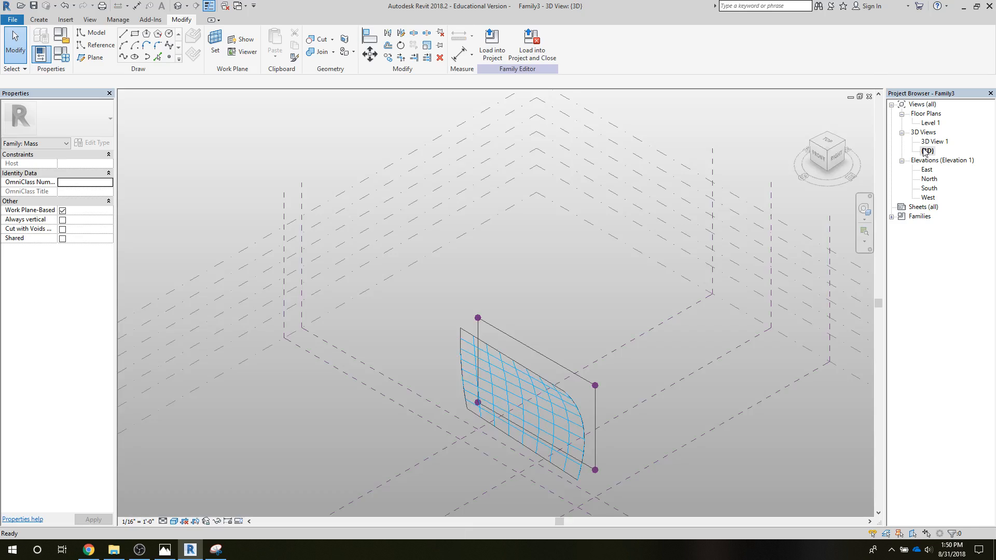
click(515, 345)
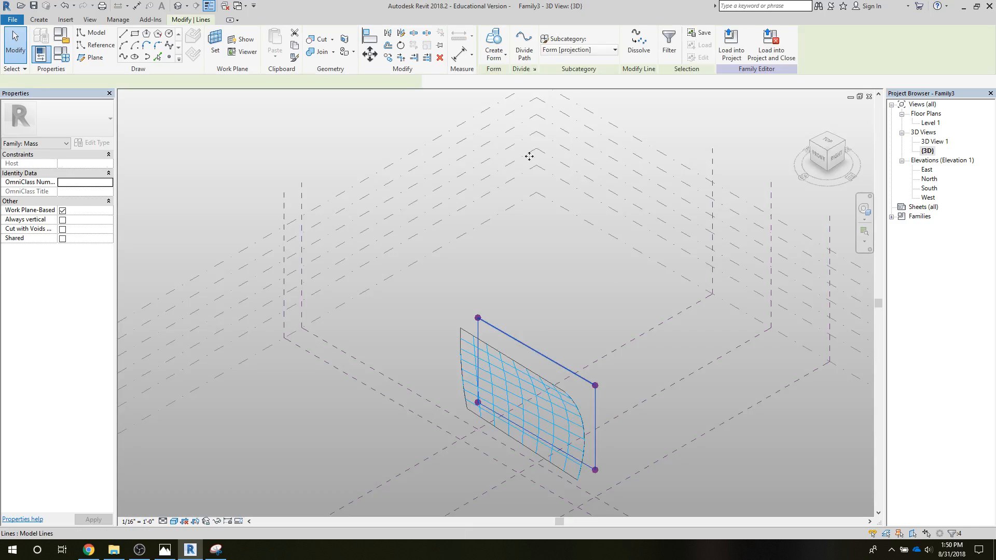
click(496, 60)
click(497, 77)
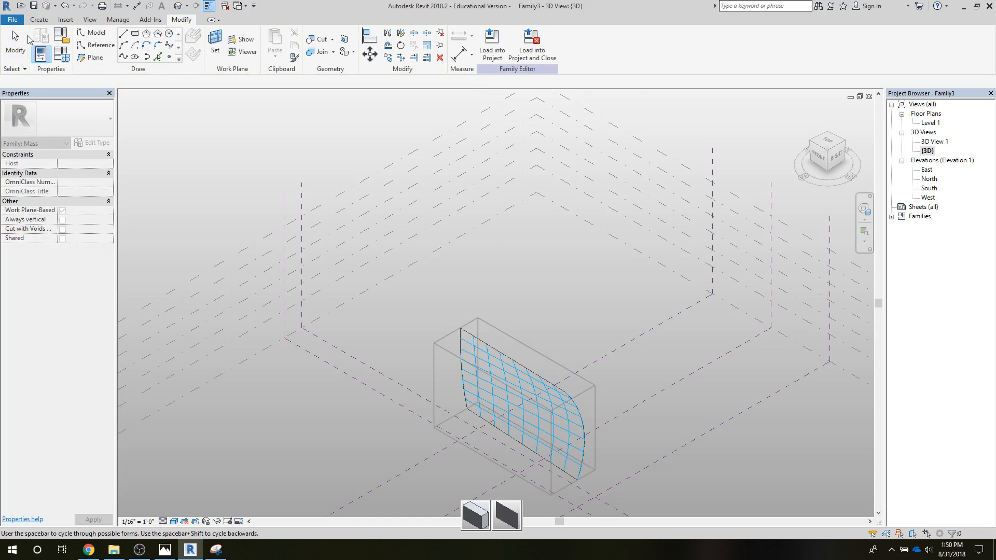
click(65, 6)
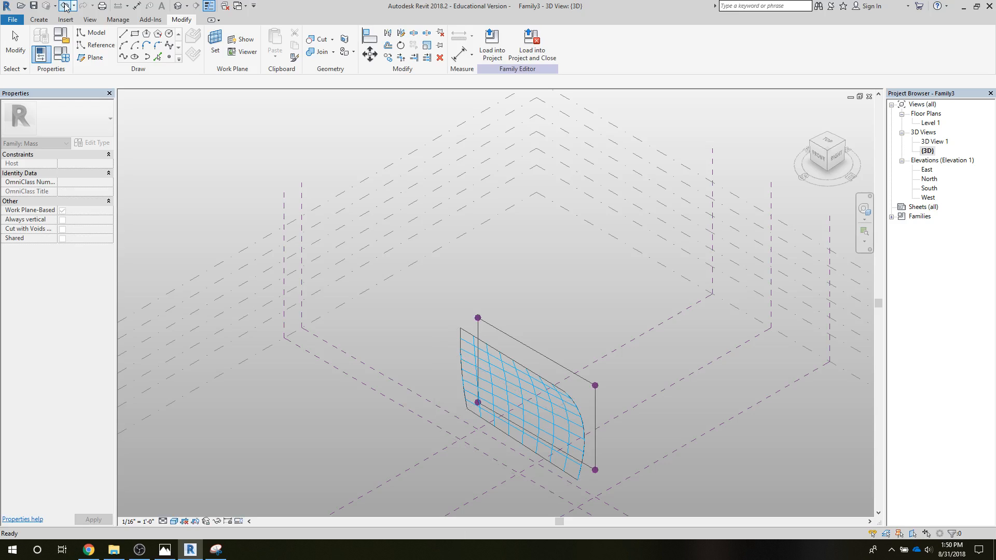
Step: Select the whole rectangle chain and create a solid form from it, choosing the flat surface option rather than the extruded box
click(553, 310)
key(Tab)
click(524, 343)
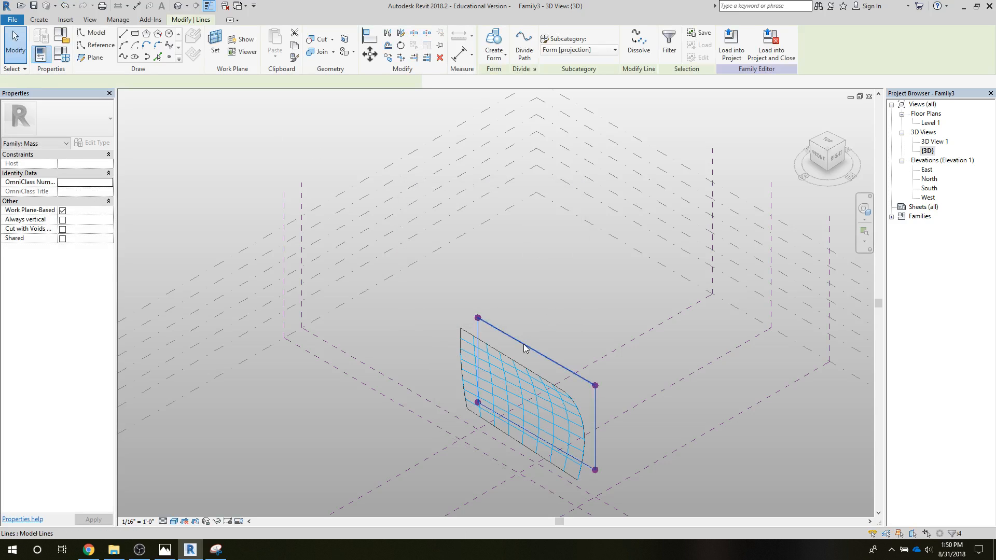
key(Tab)
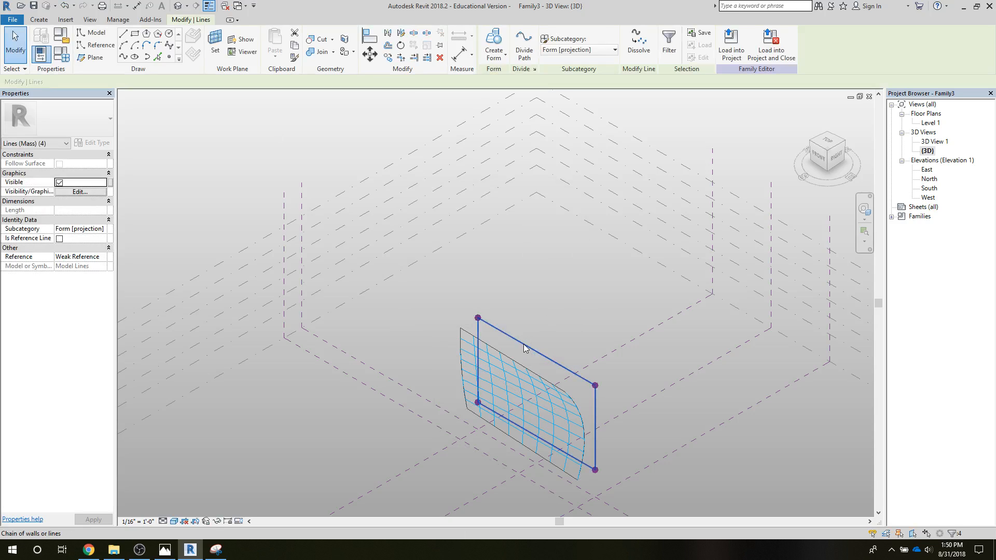
click(495, 58)
click(501, 79)
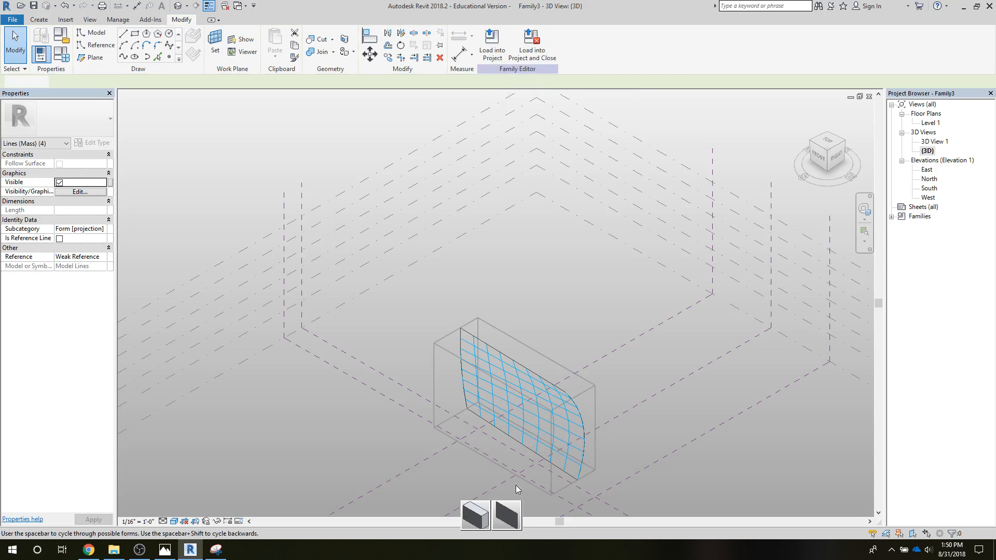
click(505, 513)
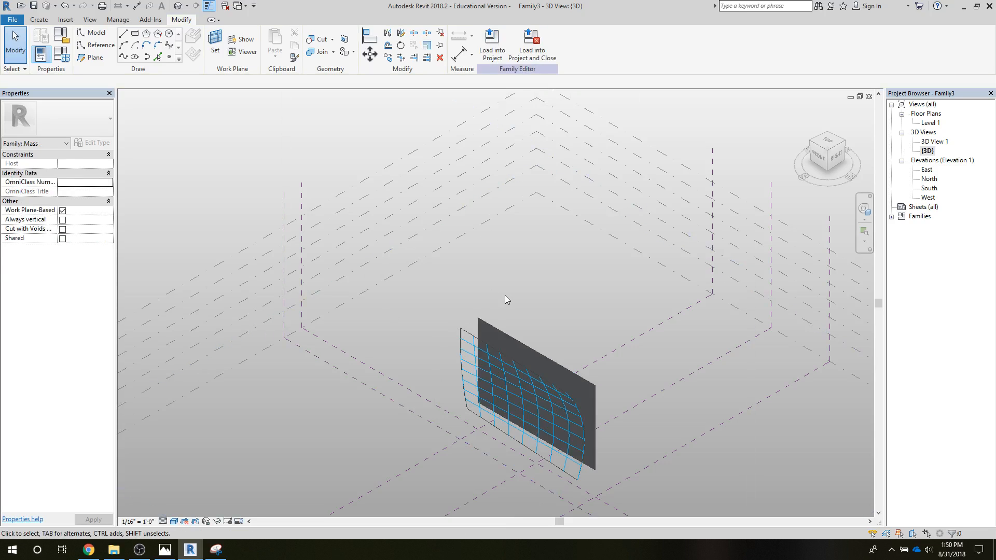
Step: Divide the flat rectangular surface into a grid with the U Grid and V Grid numbers both set to 8
click(497, 338)
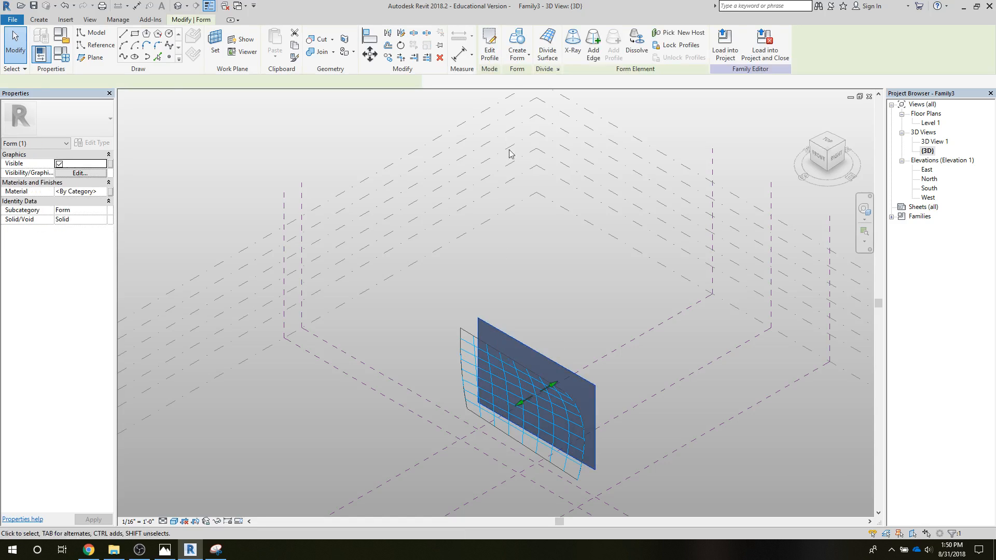
click(547, 55)
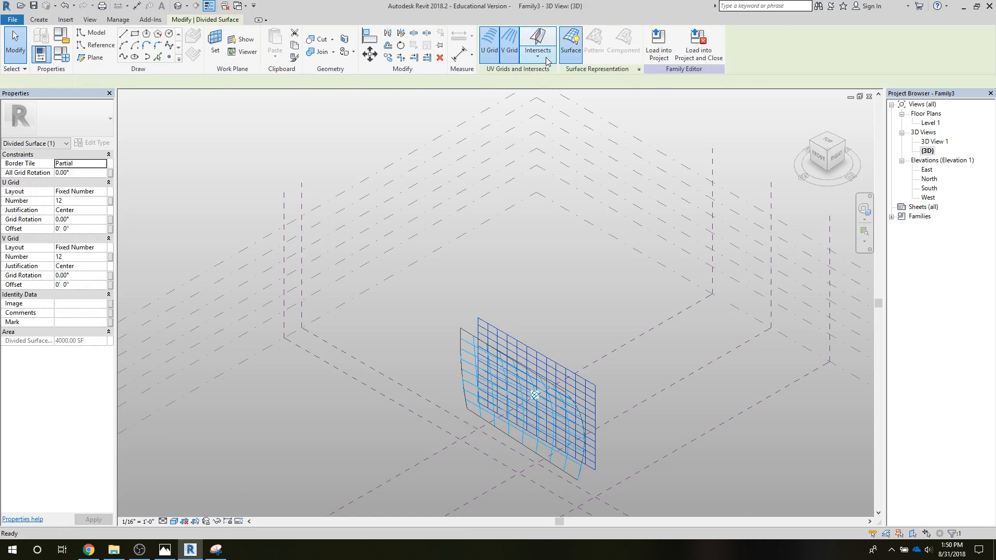
click(45, 201)
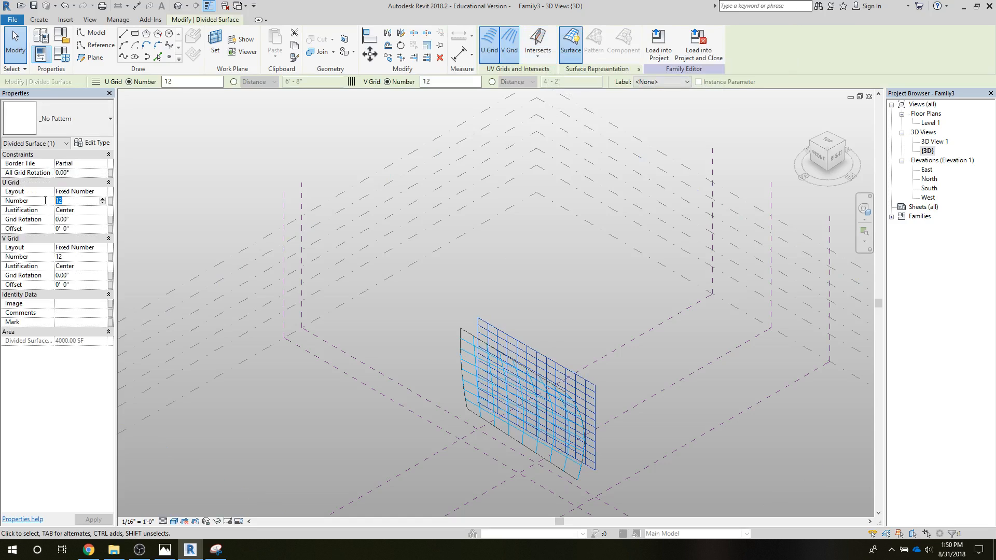
text(8)
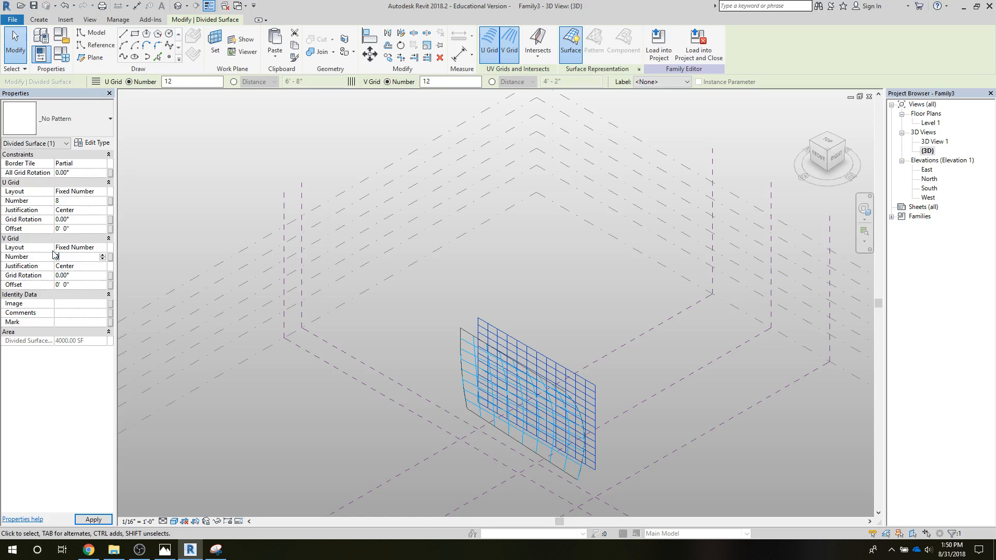
click(200, 175)
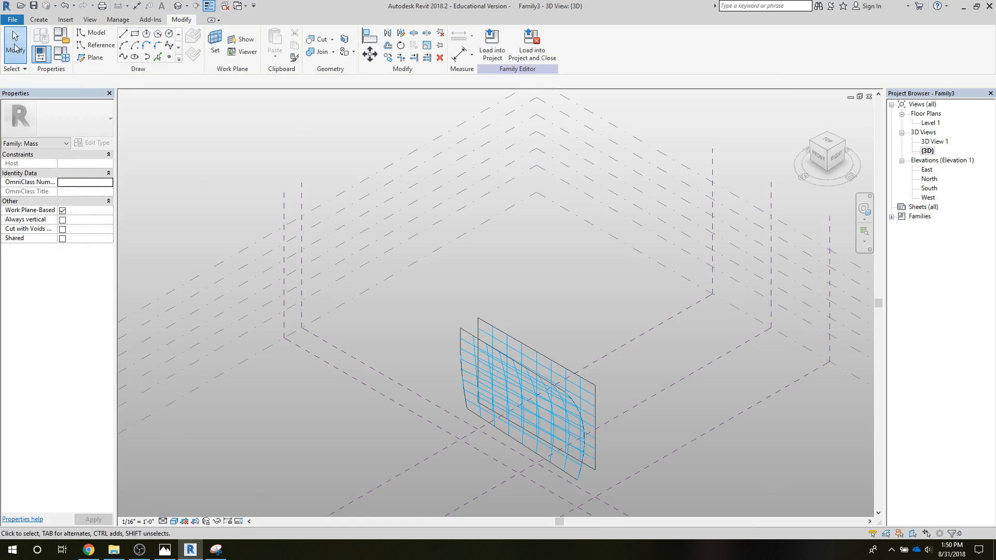
Step: Turn on the Nodes display in the surface representation of the flat divided surface and of the curved divided surface
click(489, 338)
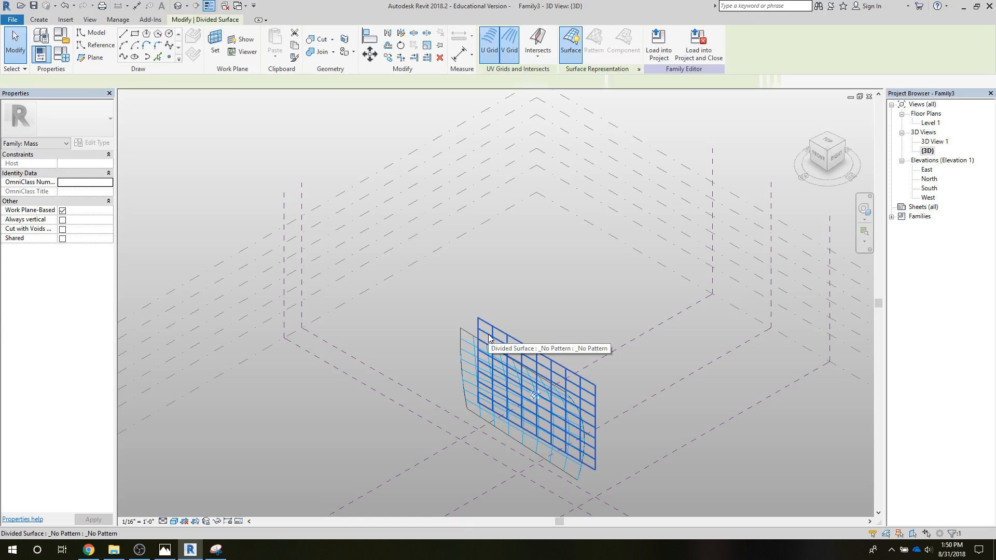
click(638, 69)
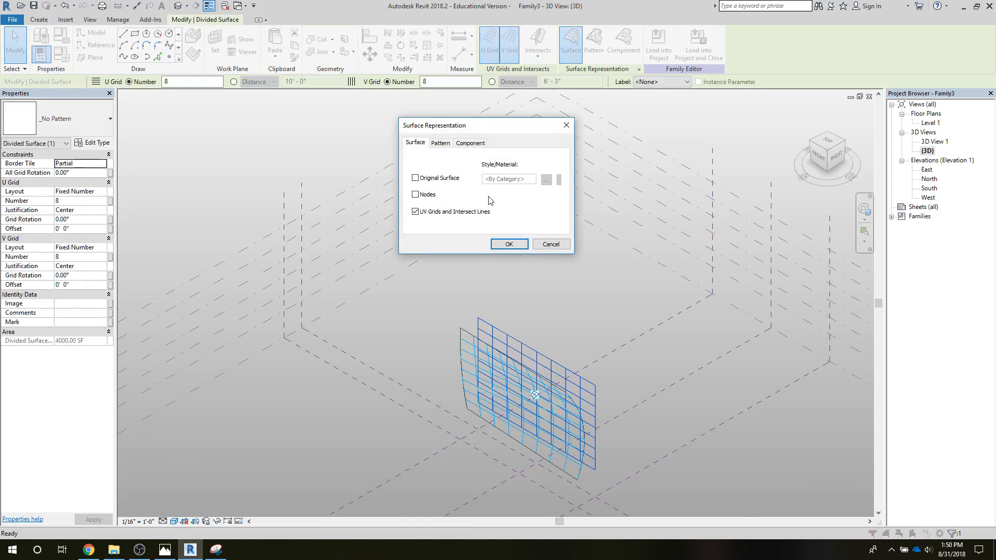
click(507, 245)
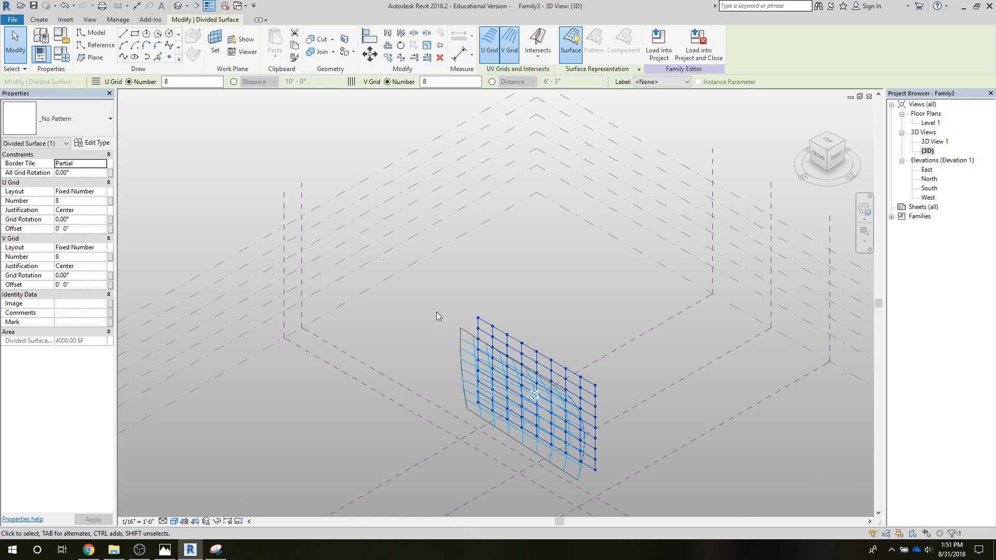
click(469, 346)
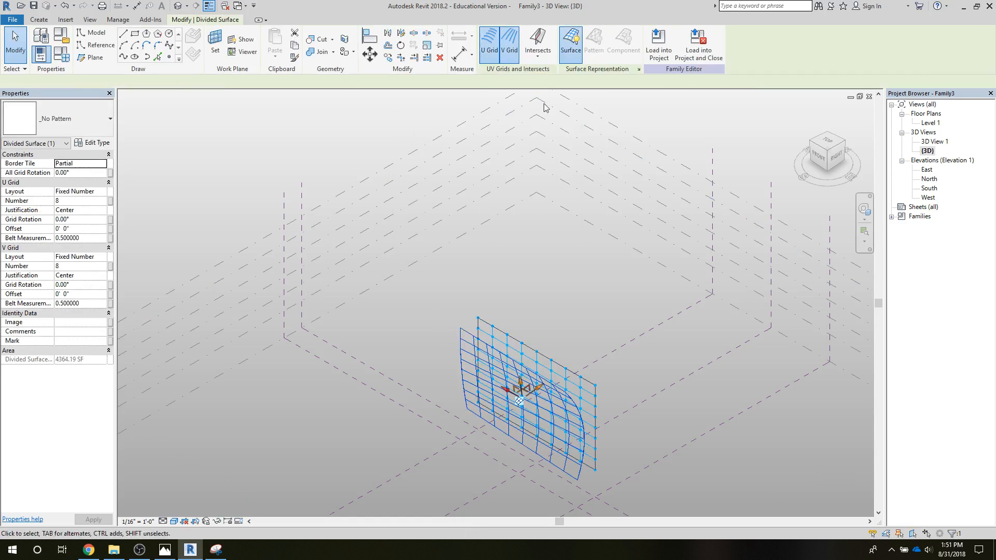
click(638, 70)
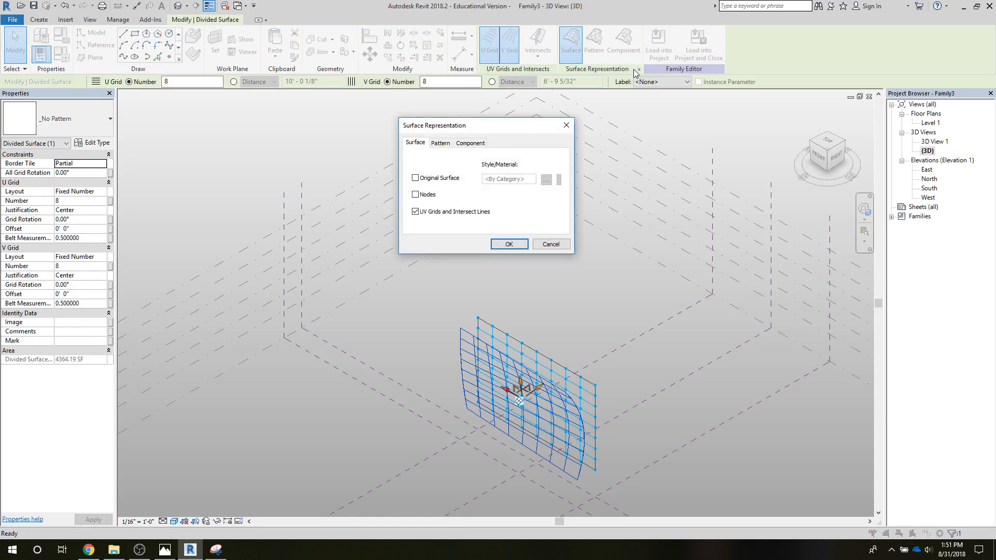
click(509, 244)
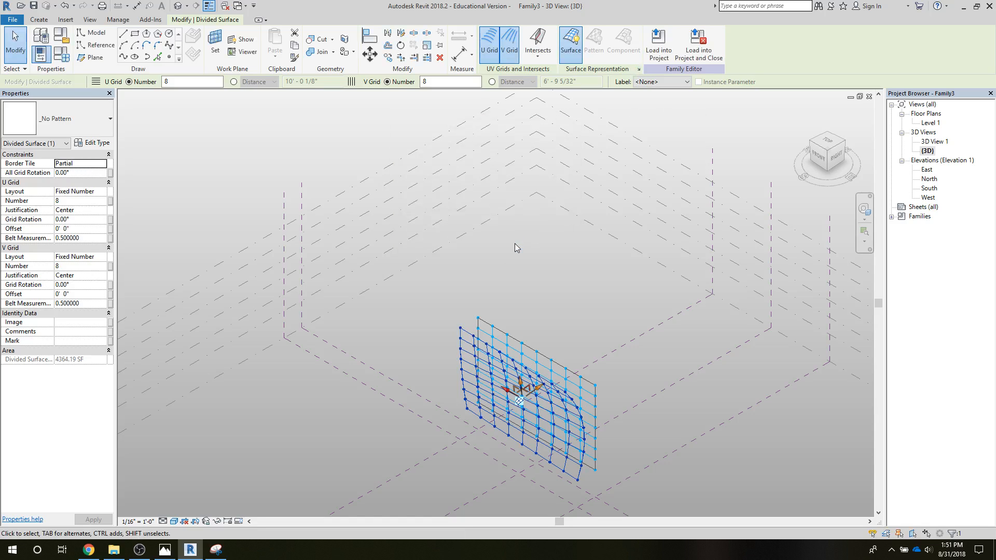
click(187, 183)
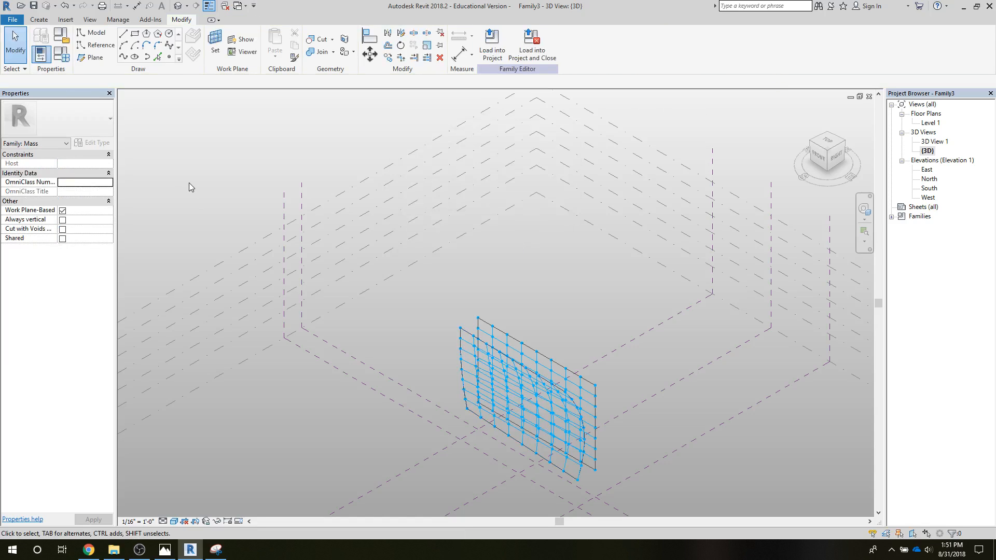
scroll(465, 436, up, 4)
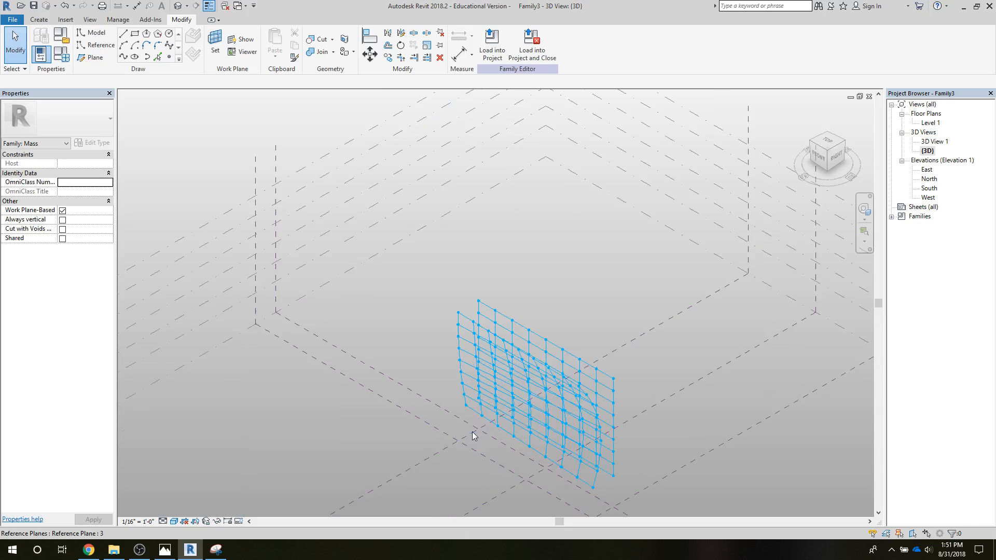
scroll(465, 435, up, 1)
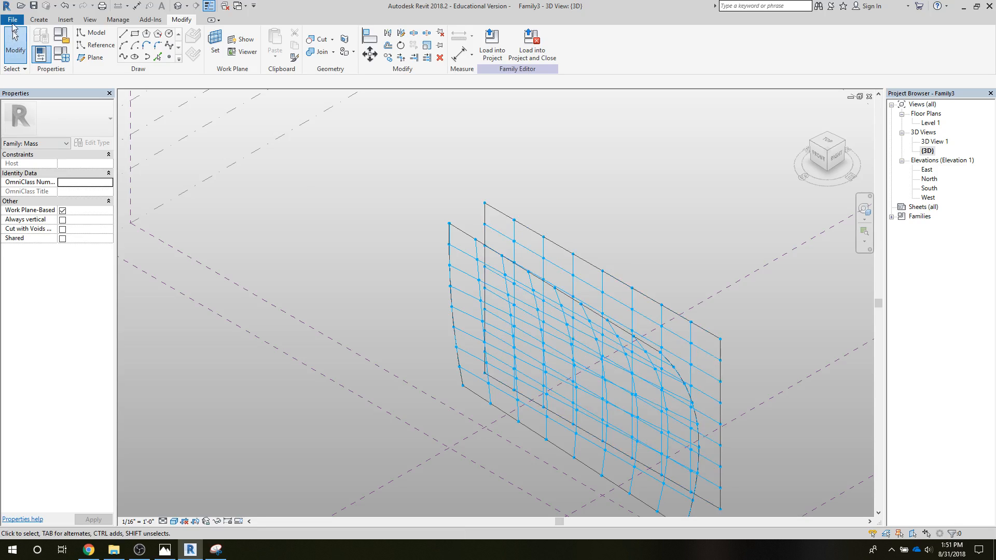
Step: Start saving the mass family under a new name and create a Desktop folder named Parking Facade
click(12, 19)
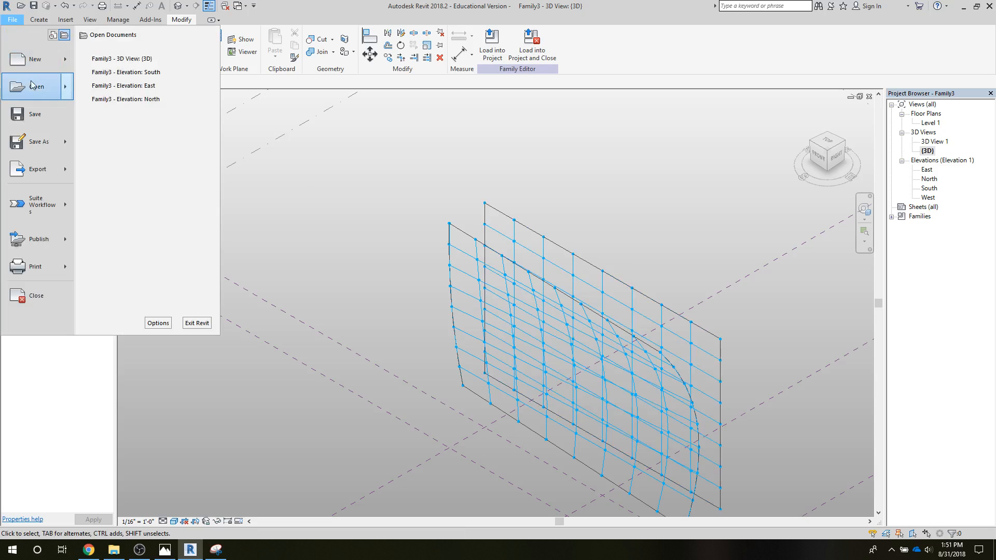
mouse_move(67, 149)
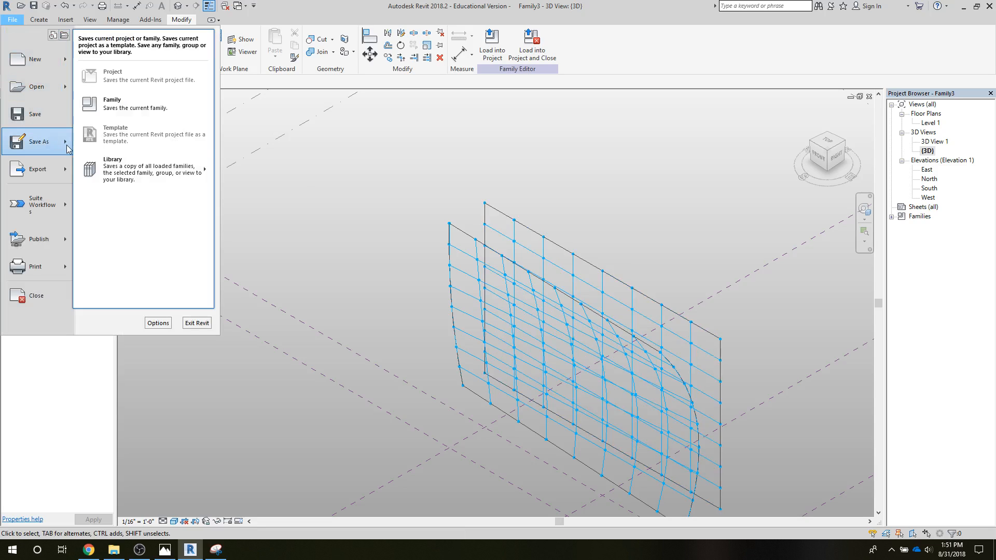
click(113, 115)
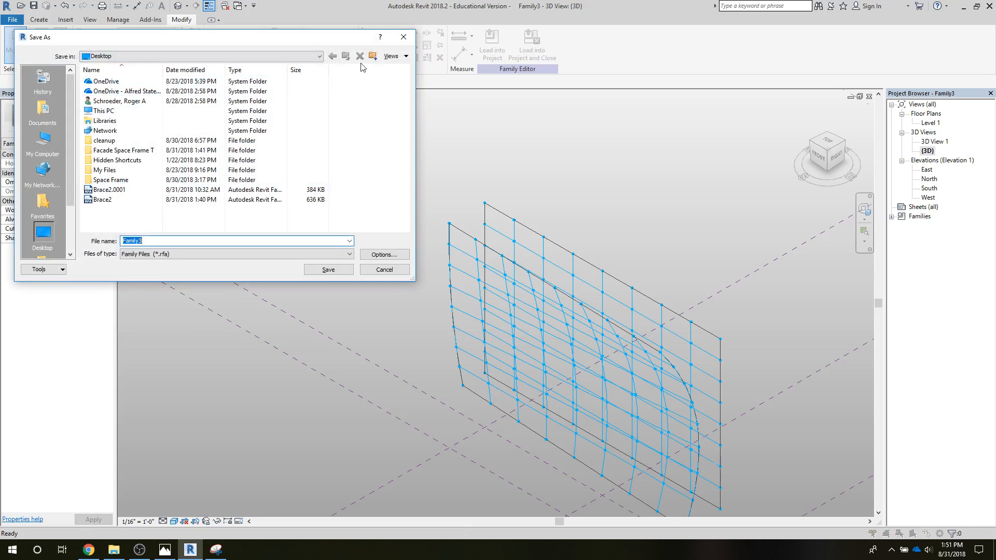
click(373, 56)
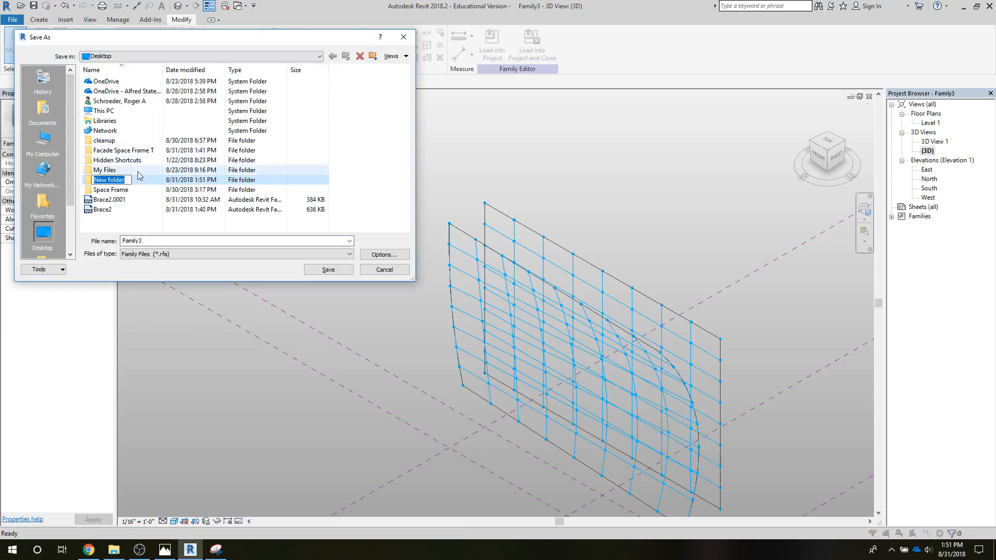
text(P)
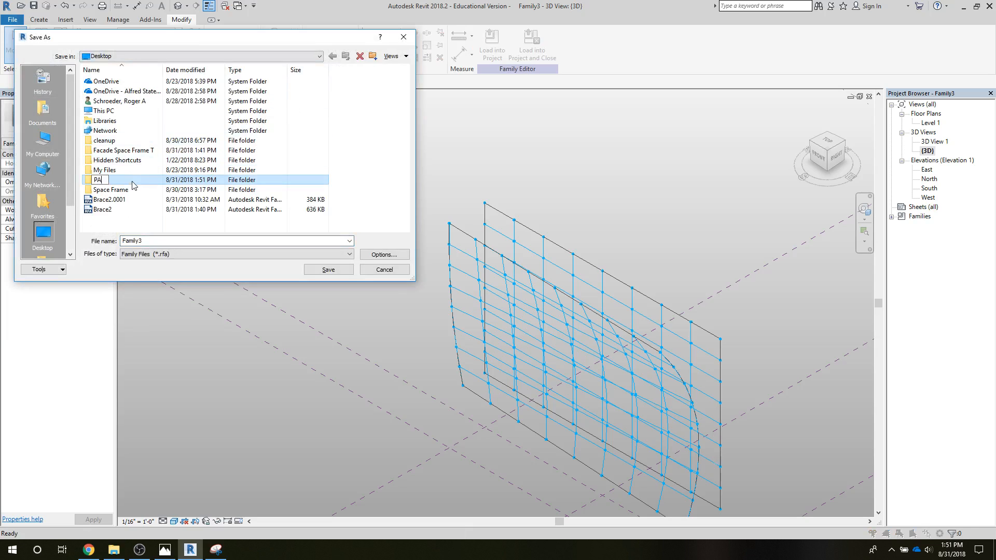
text(Arking)
text(a)
text( Facade)
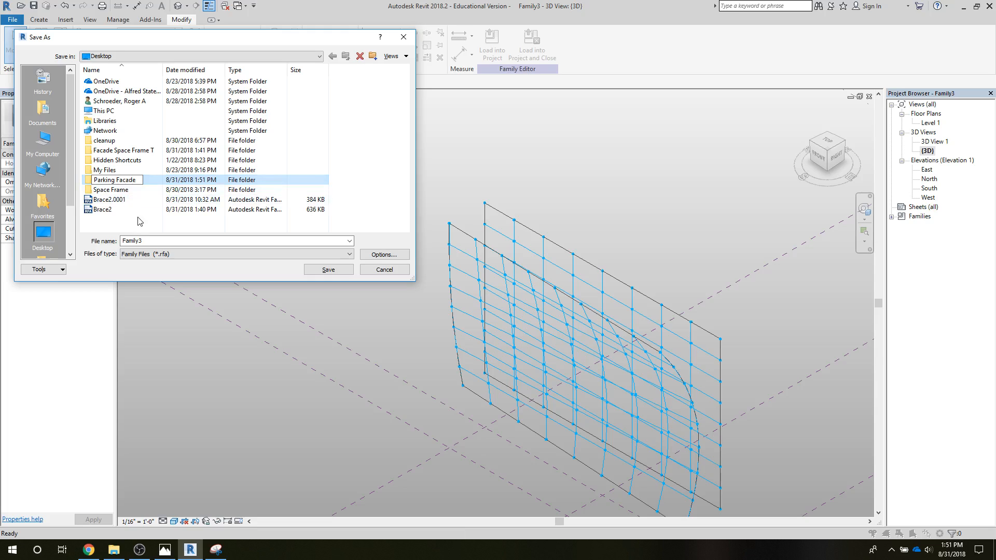
Step: Save the family as Shape Nodes inside the Parking Facade folder
click(146, 242)
drag(146, 241, 113, 241)
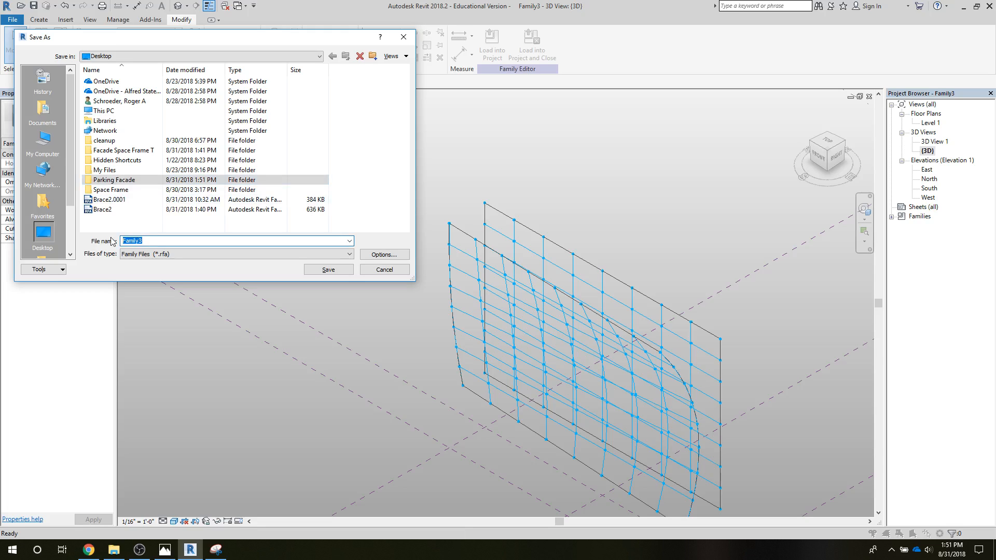
text(Sh)
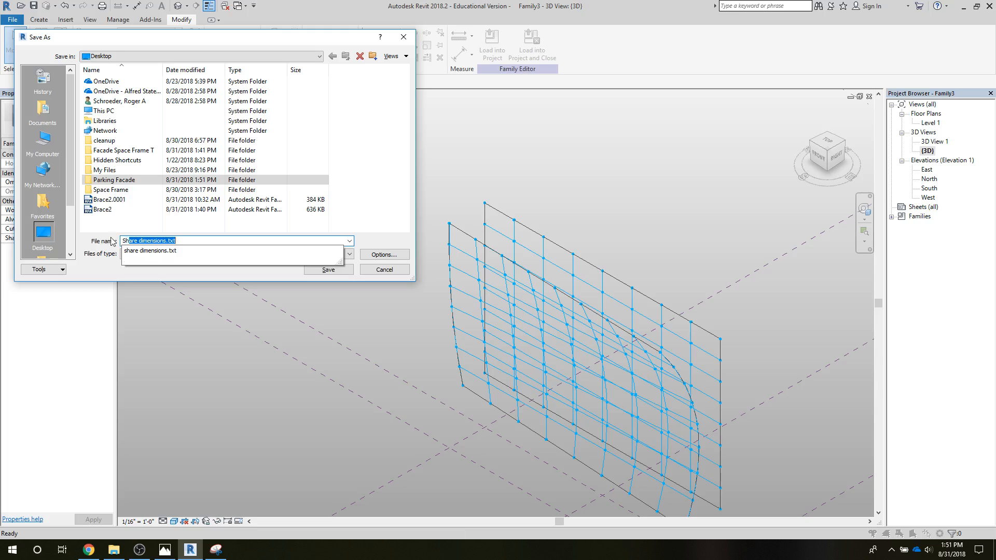
text(ape Nodes)
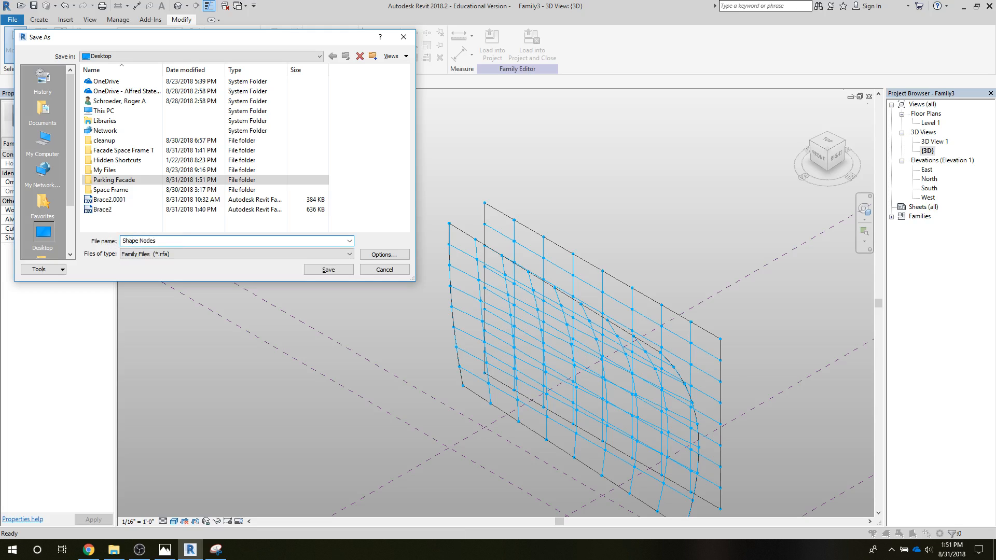
double_click(91, 180)
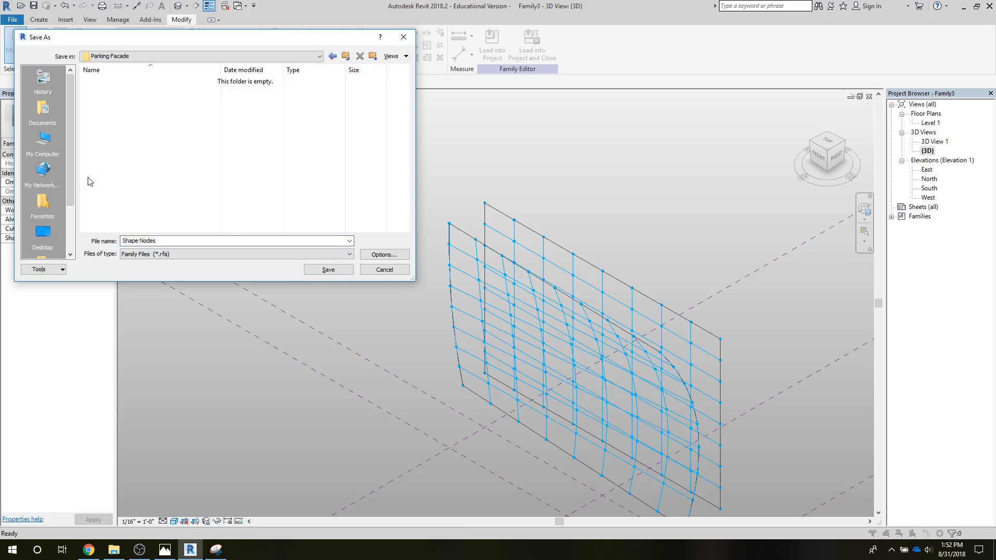
click(328, 272)
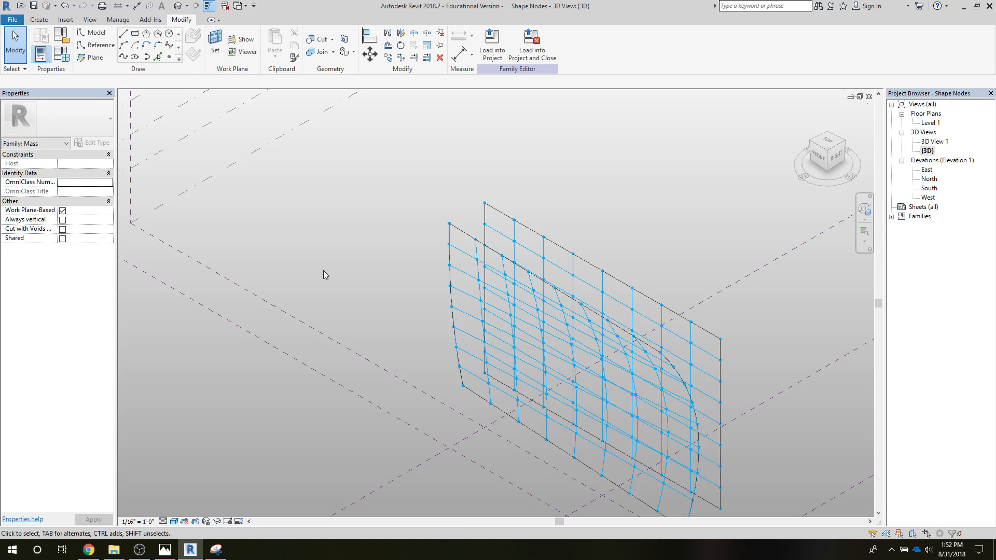
Step: Create a new project from the Architectural Template
click(13, 21)
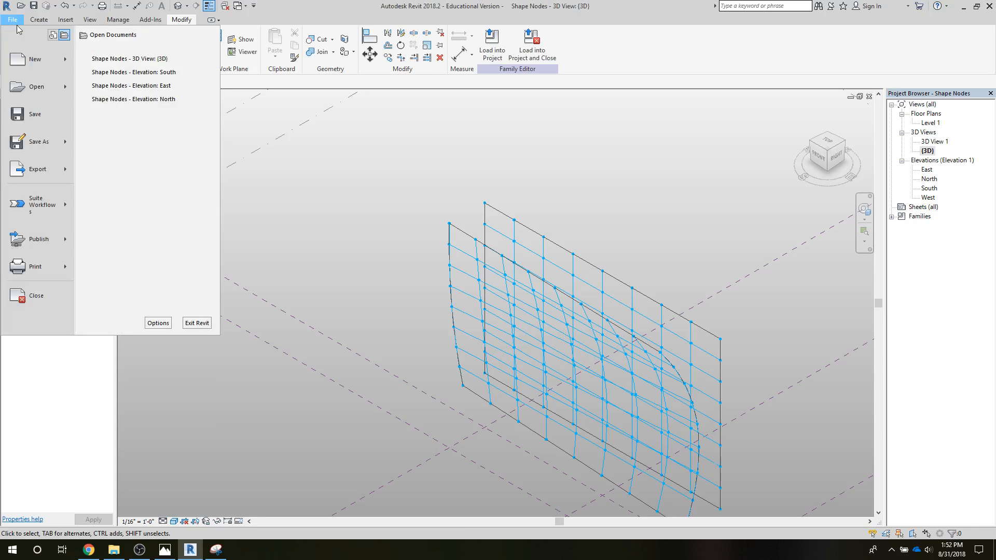
mouse_move(66, 63)
click(101, 62)
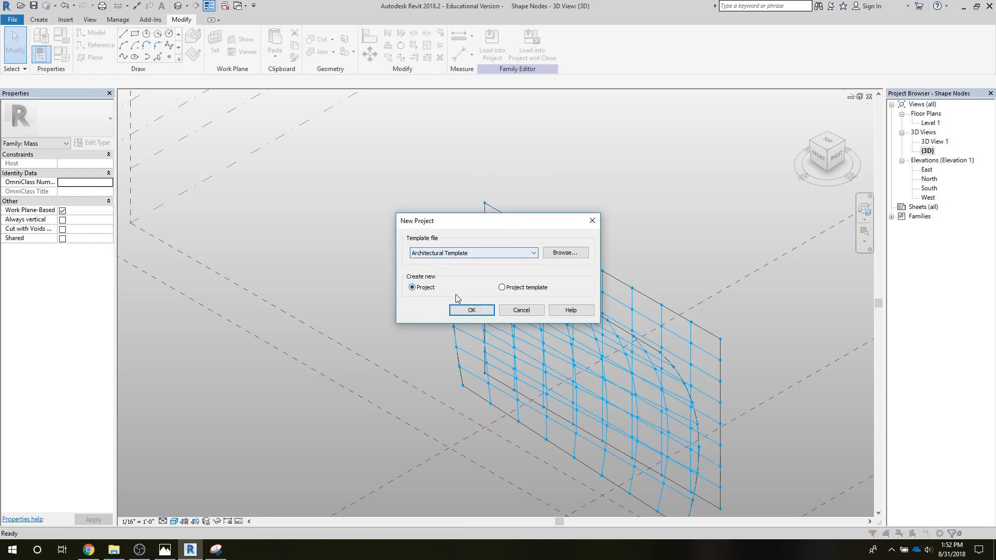
click(470, 310)
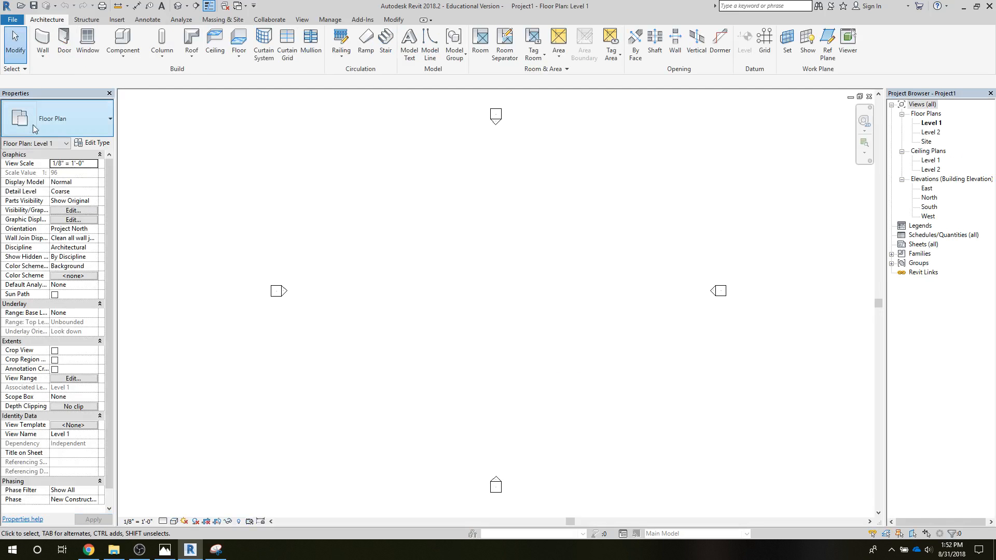
Step: Save the new project as Parking Mockup in the Parking Facade folder
click(13, 20)
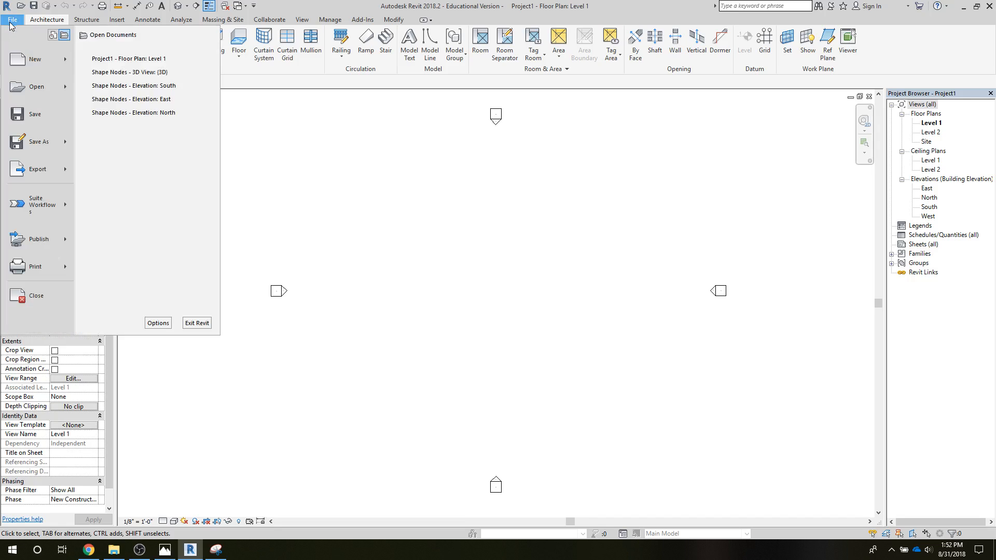
mouse_move(66, 145)
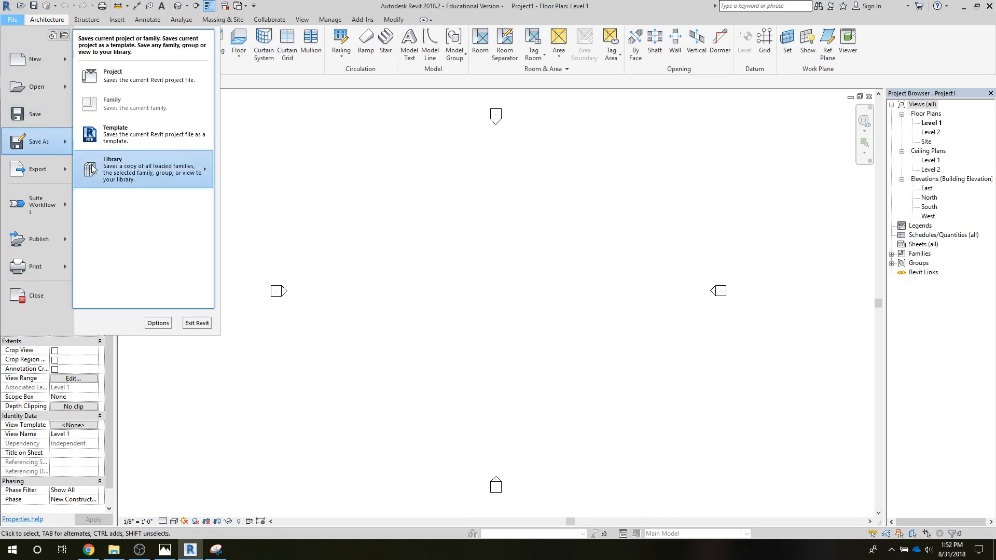
click(115, 79)
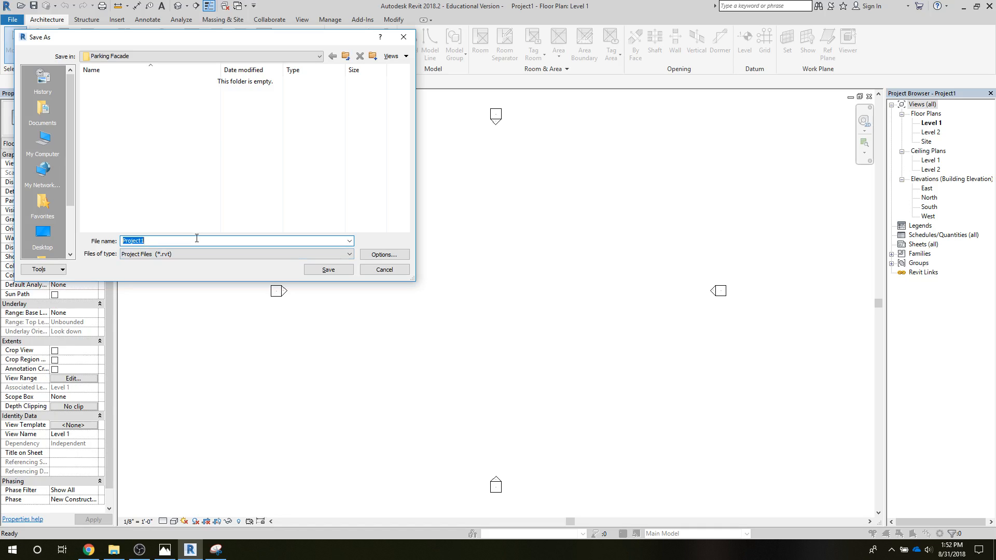
text(P)
click(324, 271)
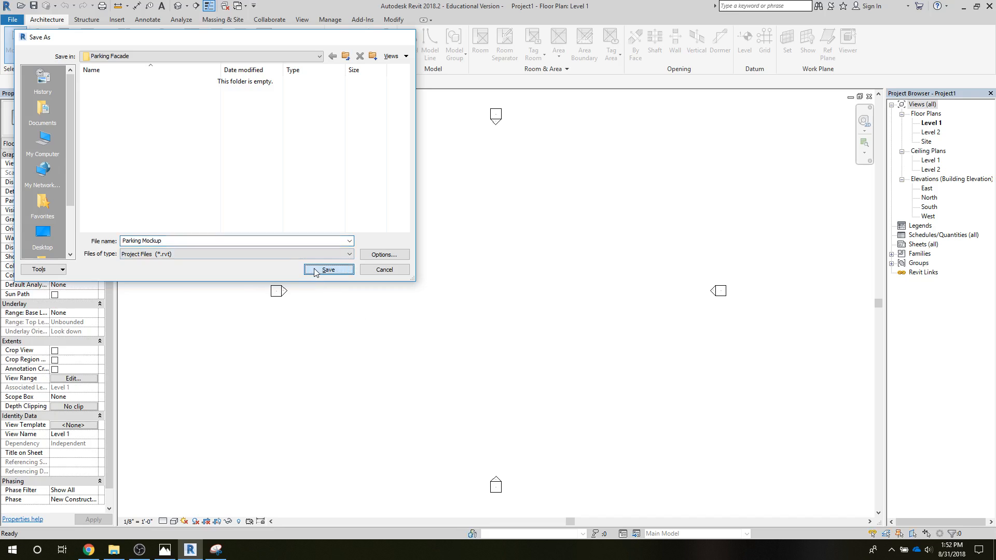
Step: Load the Shape Nodes family into the Parking Mockup project and place one instance on the Level 1 work plane
click(13, 20)
click(109, 74)
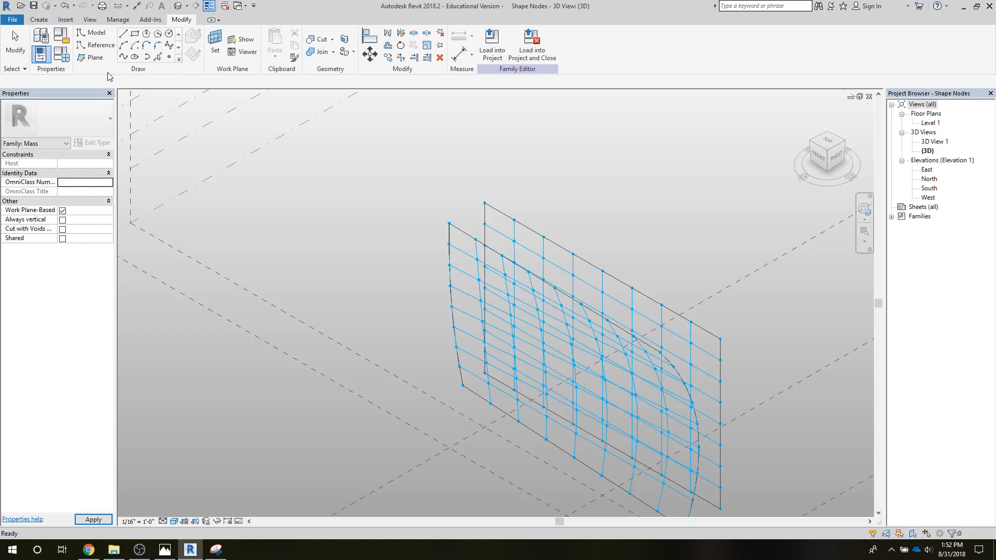
click(495, 55)
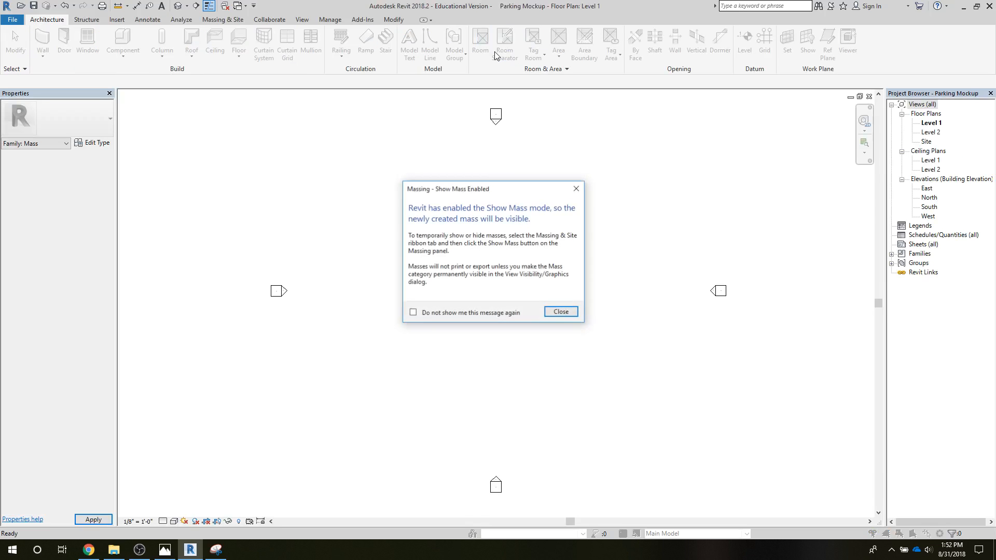
click(560, 312)
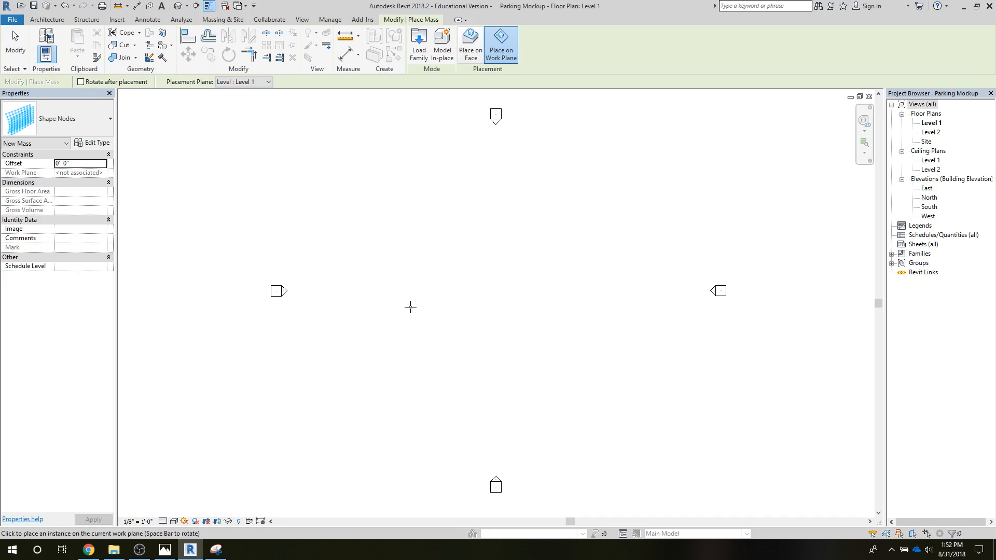
click(445, 305)
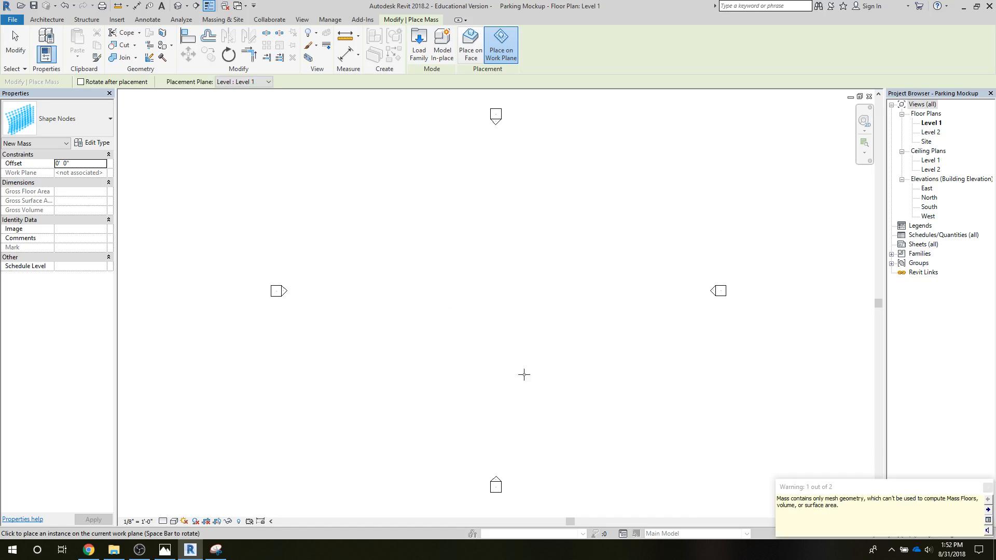
click(987, 487)
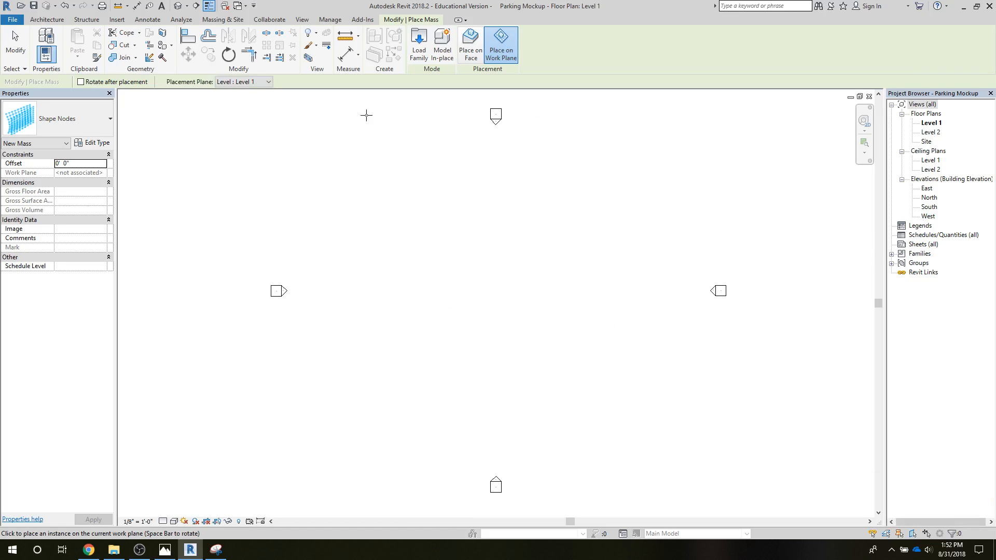
Step: Open the project's default 3D view and end the mass placement
click(305, 21)
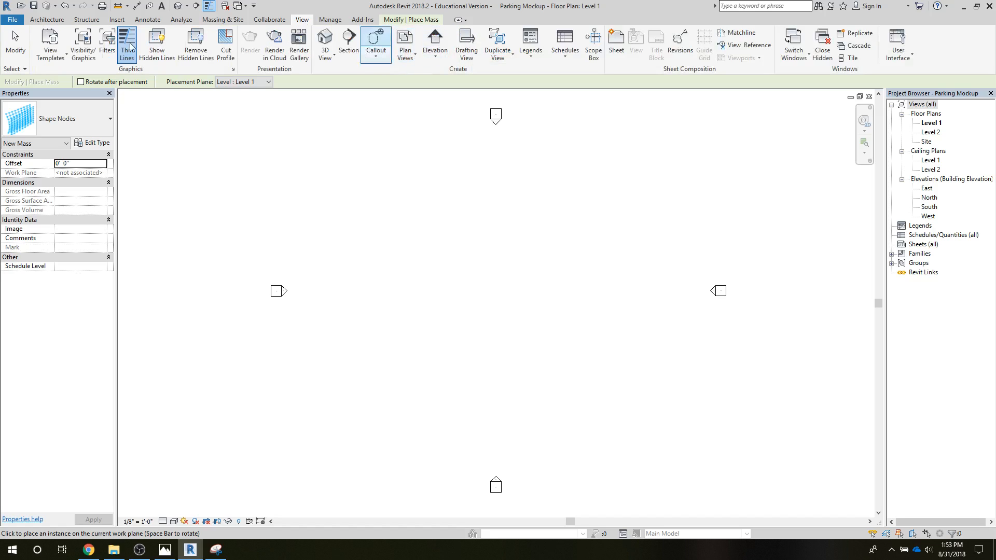
click(324, 38)
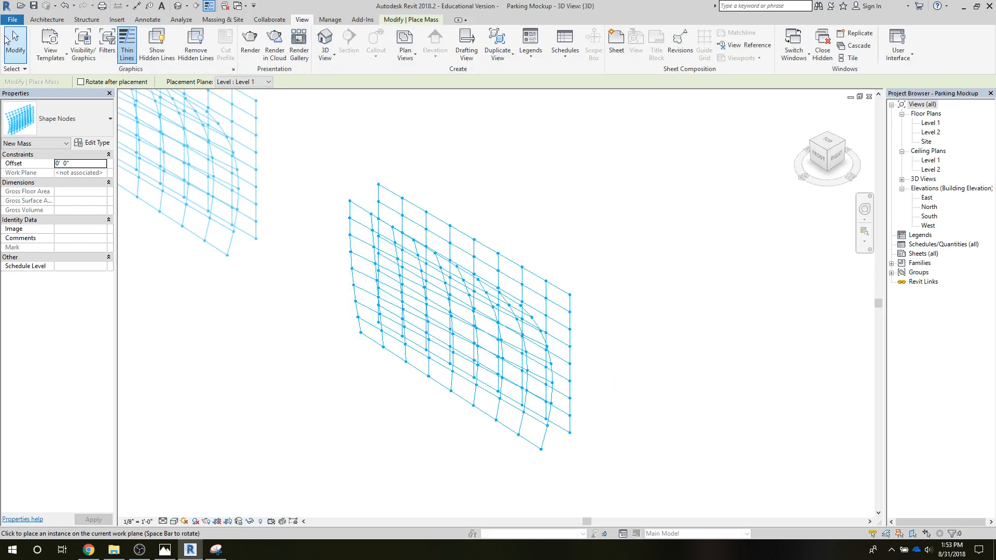
click(10, 42)
scroll(223, 269, down, 3)
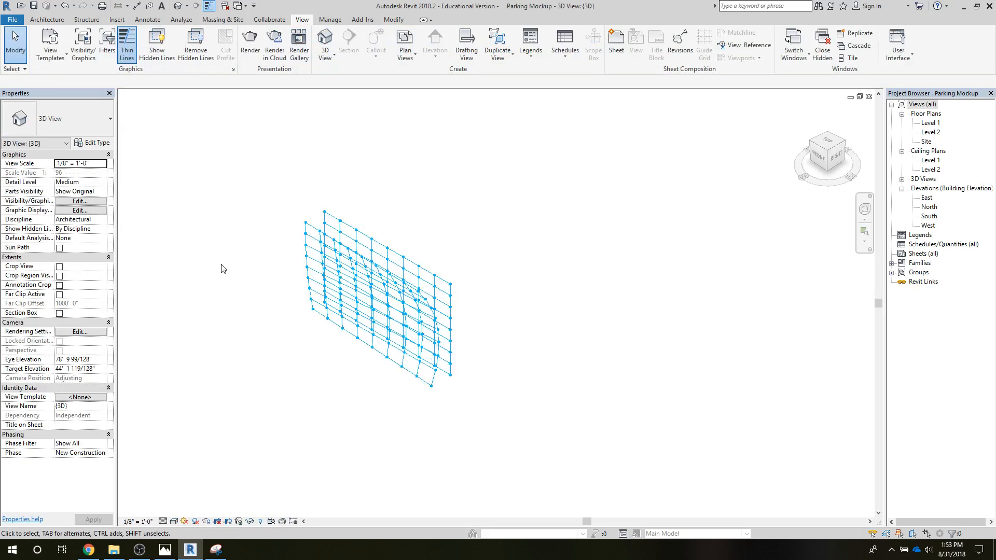
Step: Open the South elevation view and set the elevation of Level 2 to 15 feet
middle_drag(249, 306, 492, 312)
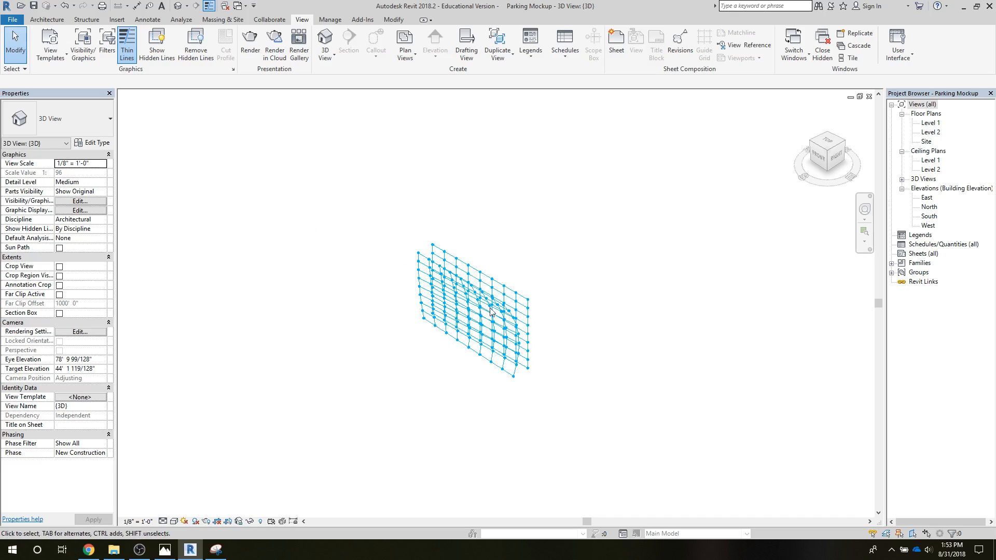
double_click(928, 216)
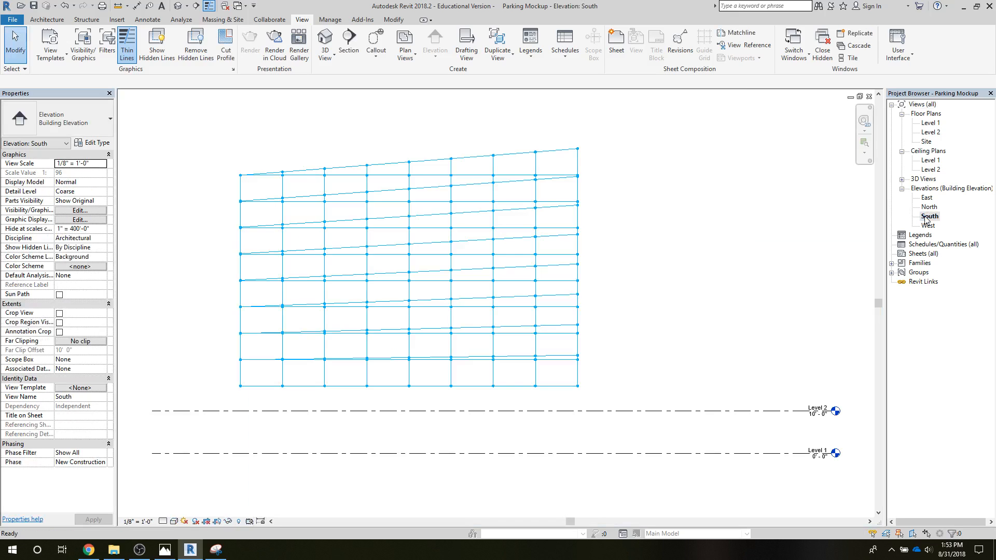
click(815, 415)
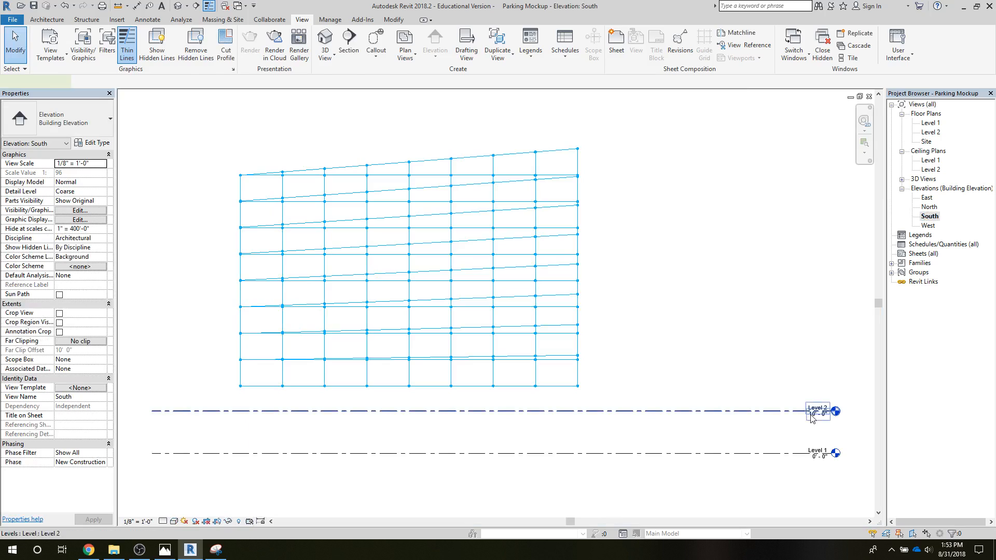
click(815, 415)
text(15)
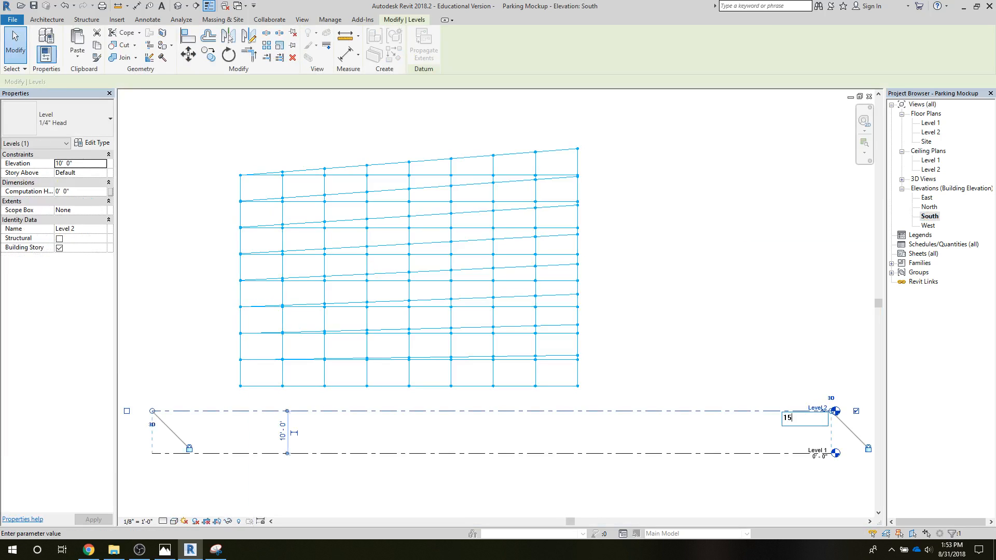
key(Return)
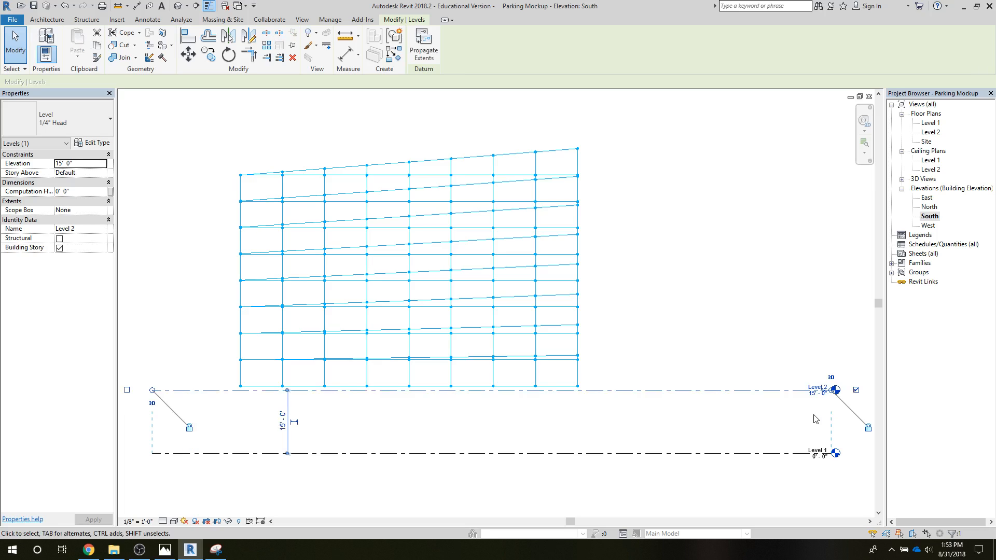
Step: Raise Level 2 to an elevation of 16 feet and clear the selection
click(814, 392)
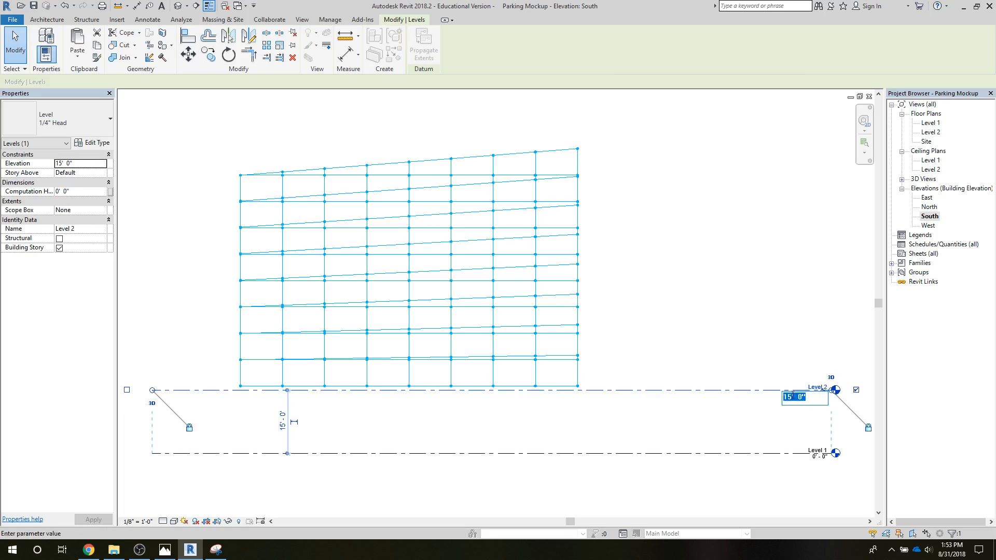
click(789, 396)
key(Return)
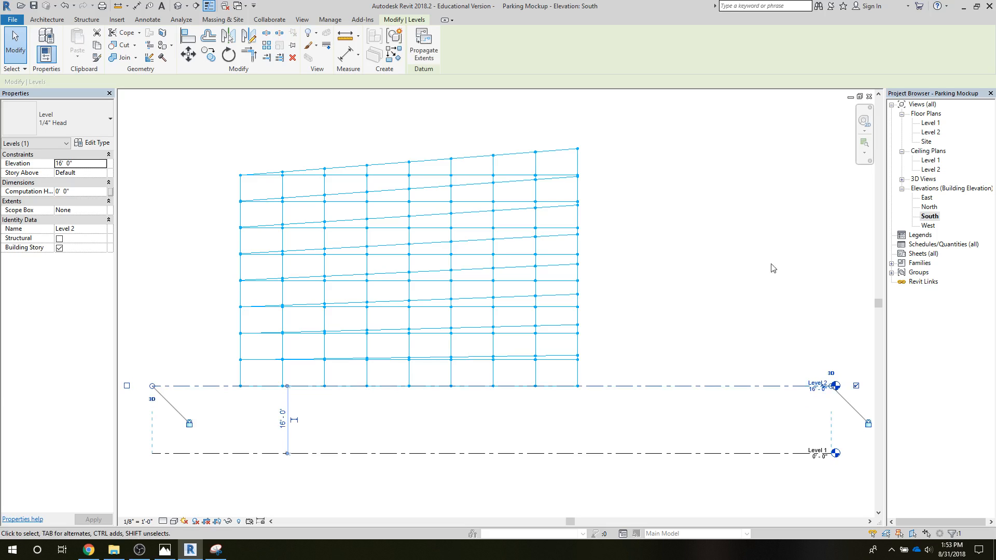
click(736, 216)
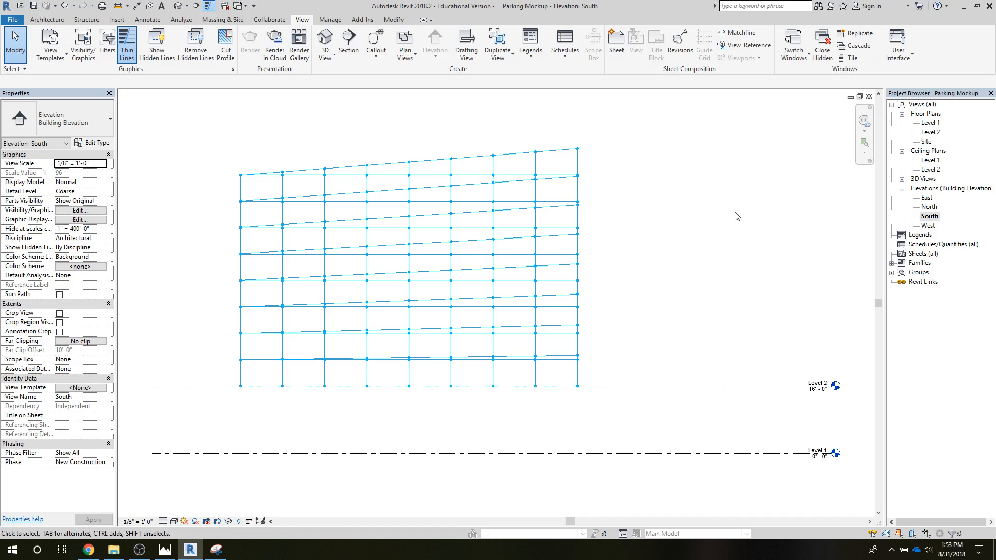